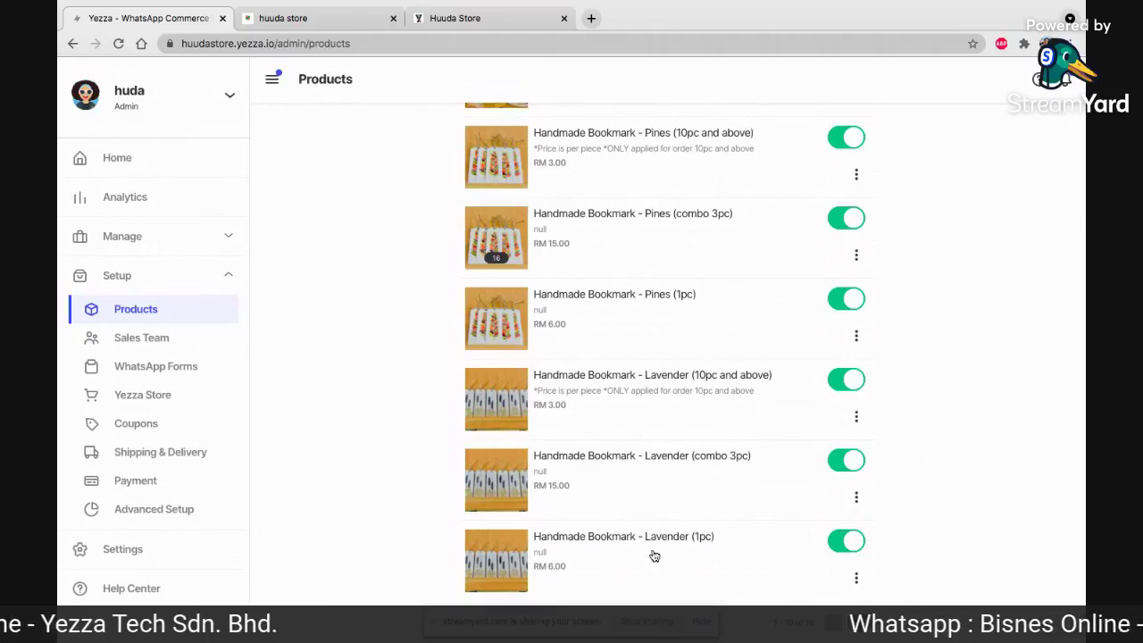
- Open the custom bookmark (blue) product for editing, review its image, details and inventory settings, and save it
{"action": "scroll", "coordinate": [639, 525], "scroll_direction": "up", "scroll_amount": 3}
{"action": "scroll", "coordinate": [654, 555], "scroll_direction": "up", "scroll_amount": 5}
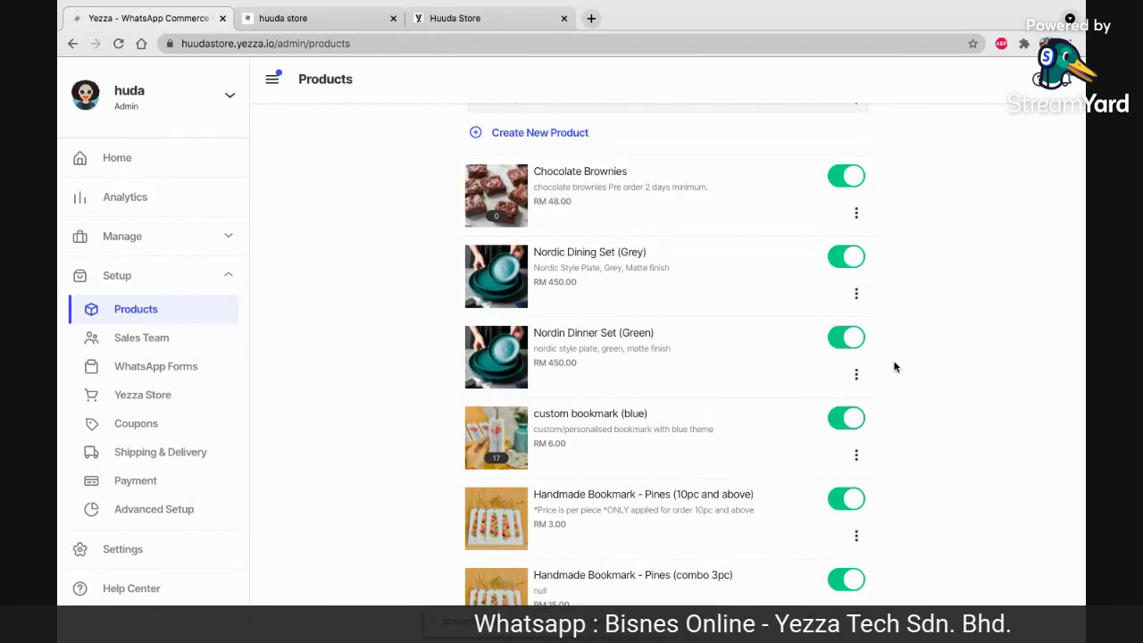
{"action": "left_click", "coordinate": [855, 454]}
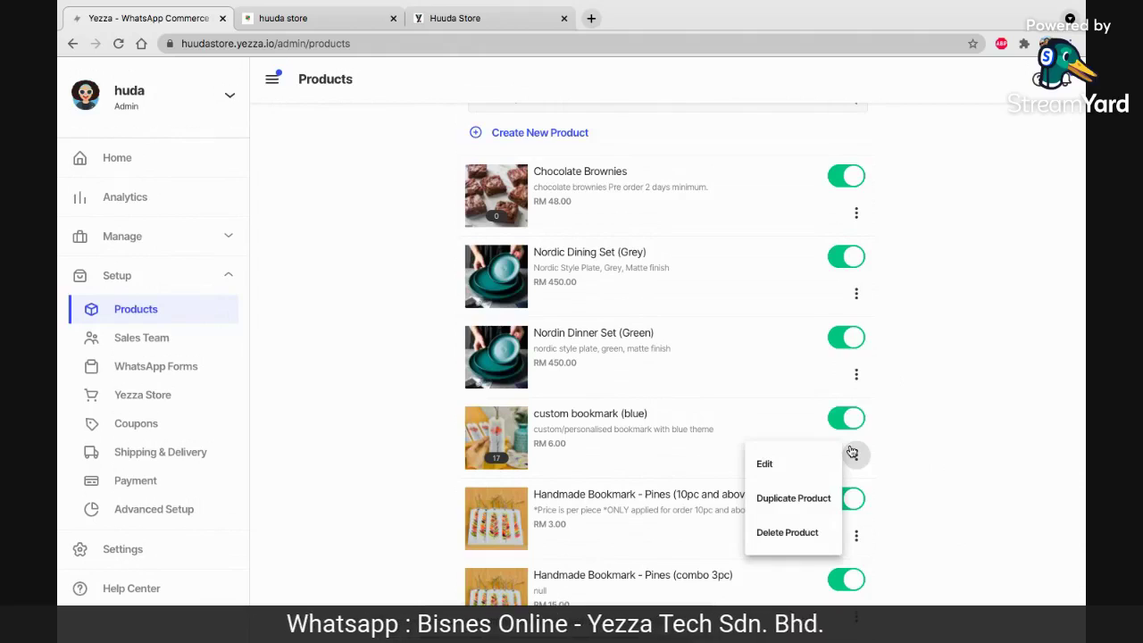
{"action": "left_click", "coordinate": [765, 463]}
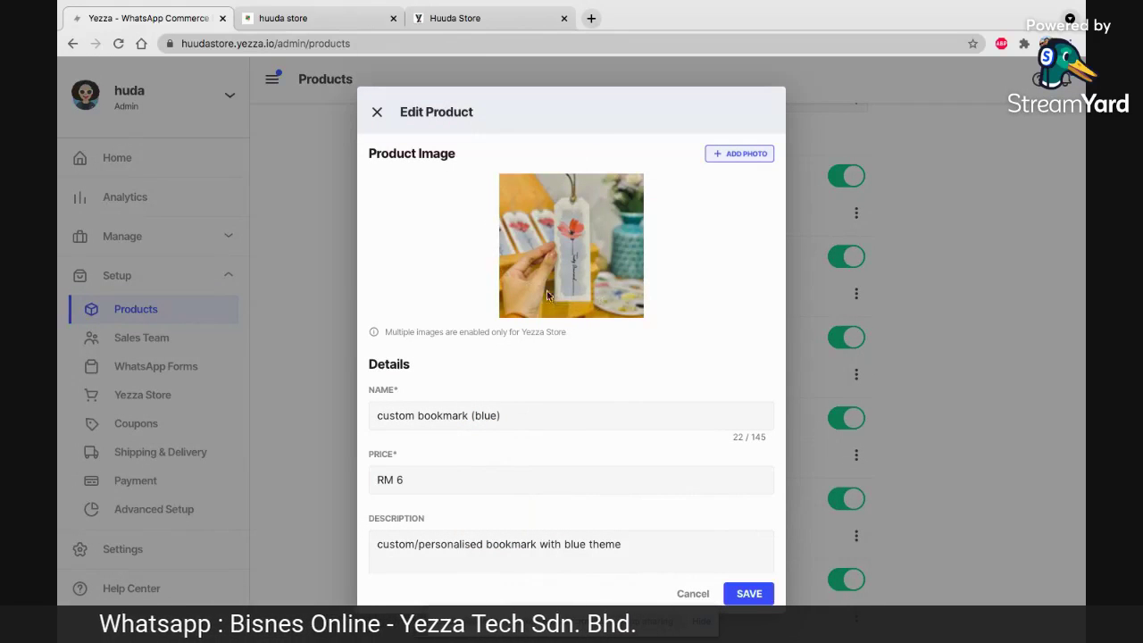
{"action": "scroll", "coordinate": [527, 299], "scroll_direction": "down", "scroll_amount": 2}
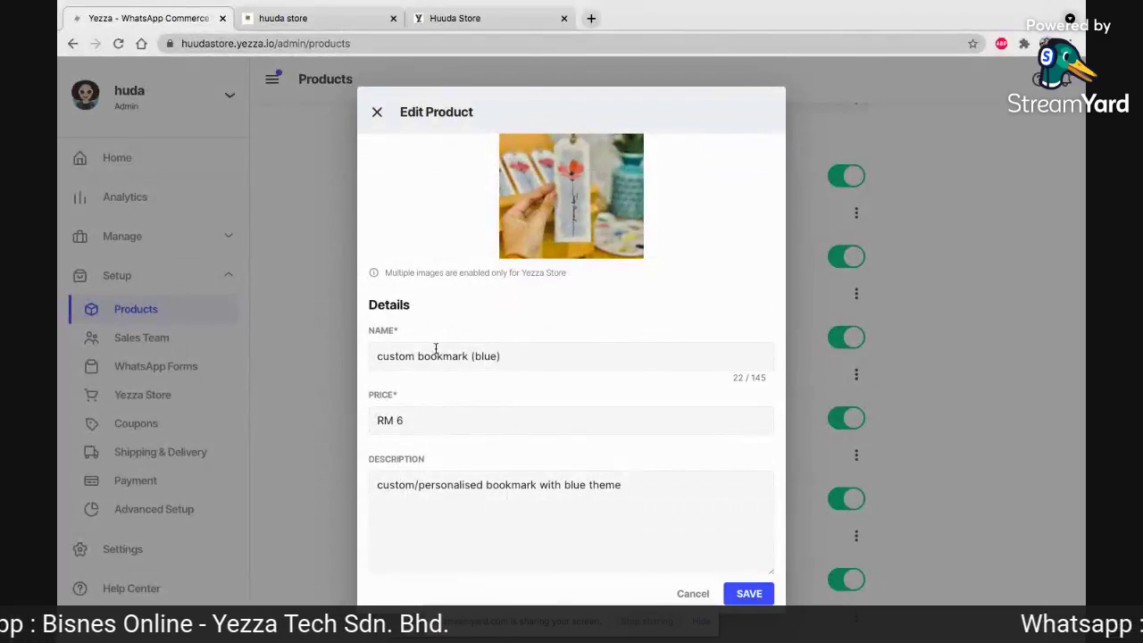
{"action": "scroll", "coordinate": [462, 406], "scroll_direction": "down", "scroll_amount": 5}
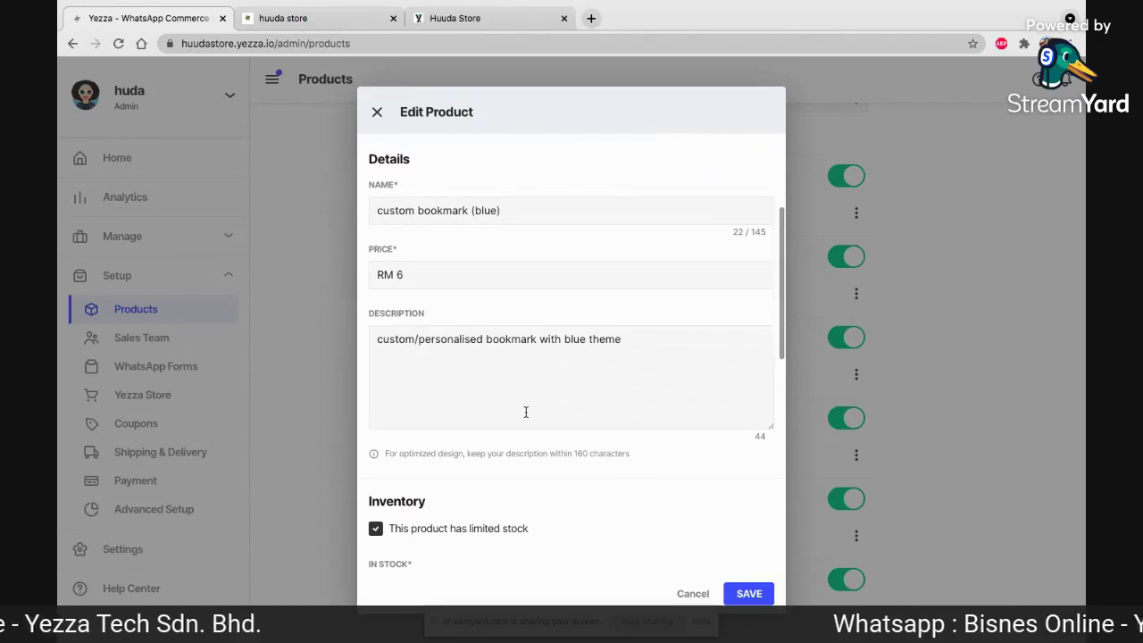
{"action": "scroll", "coordinate": [526, 411], "scroll_direction": "down", "scroll_amount": 6}
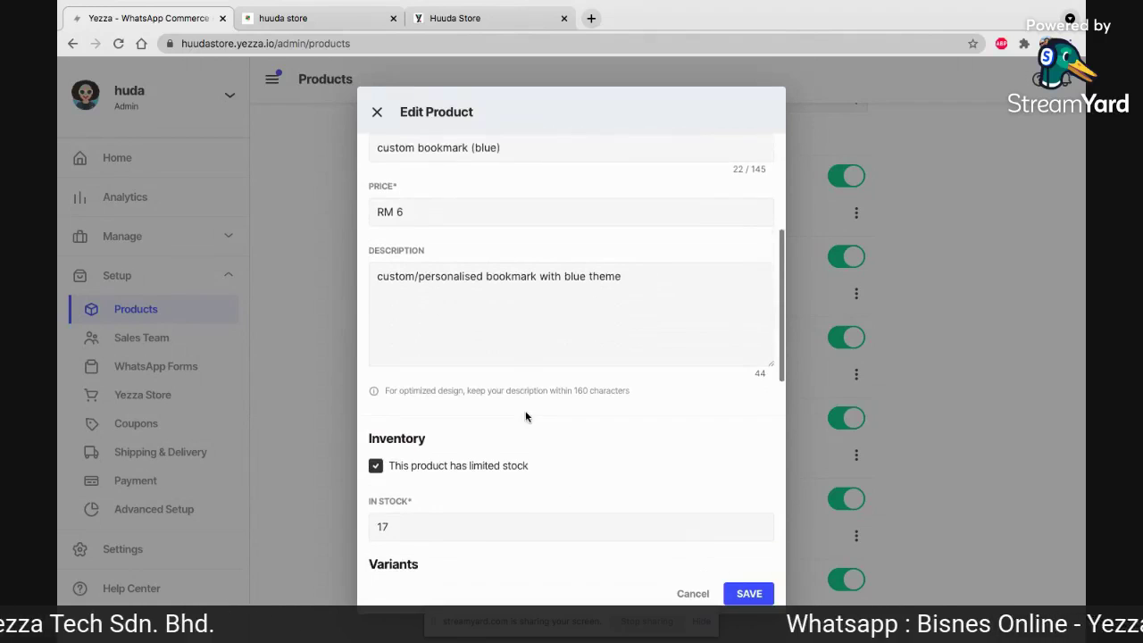
{"action": "left_click", "coordinate": [755, 593]}
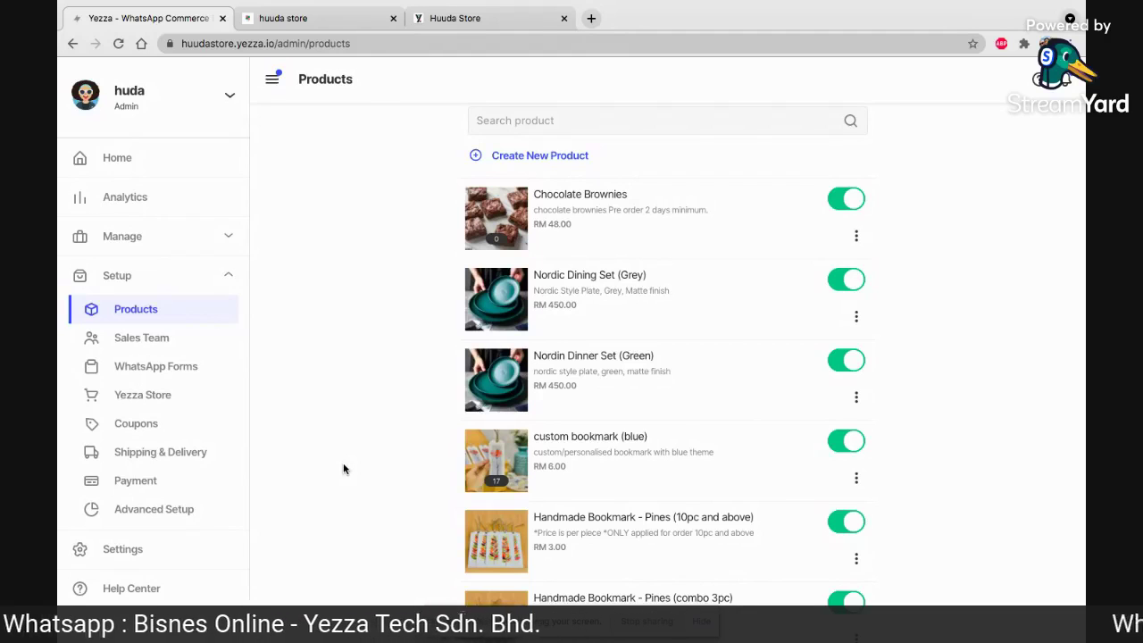
- Activate the Yezza Pay gateway under the online payment settings
{"action": "left_click", "coordinate": [134, 482]}
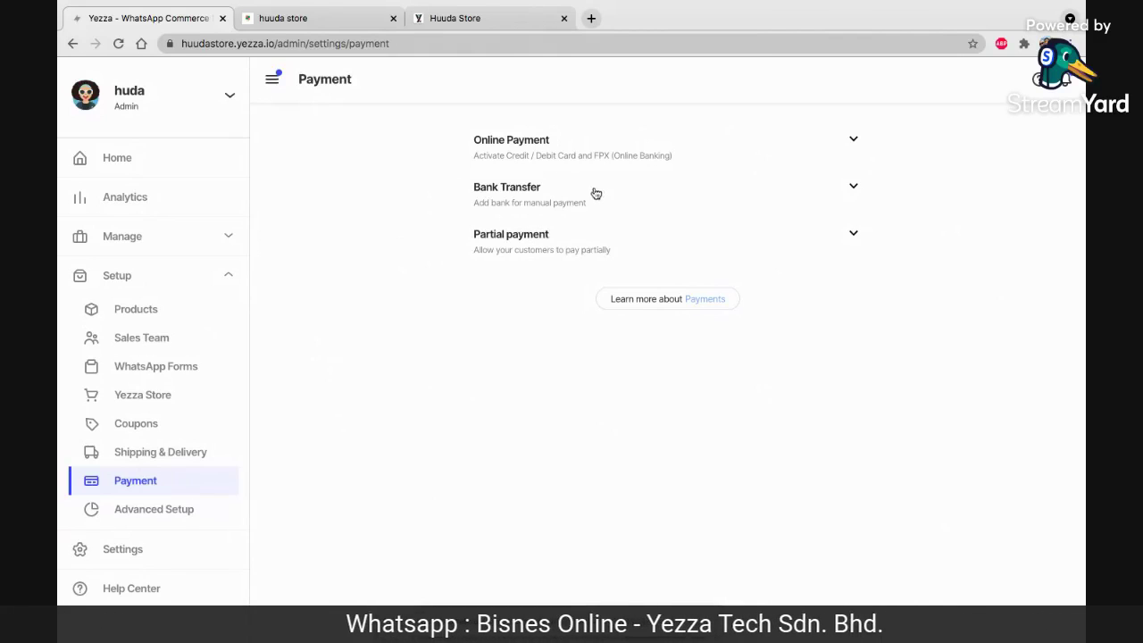
{"action": "left_click", "coordinate": [580, 156]}
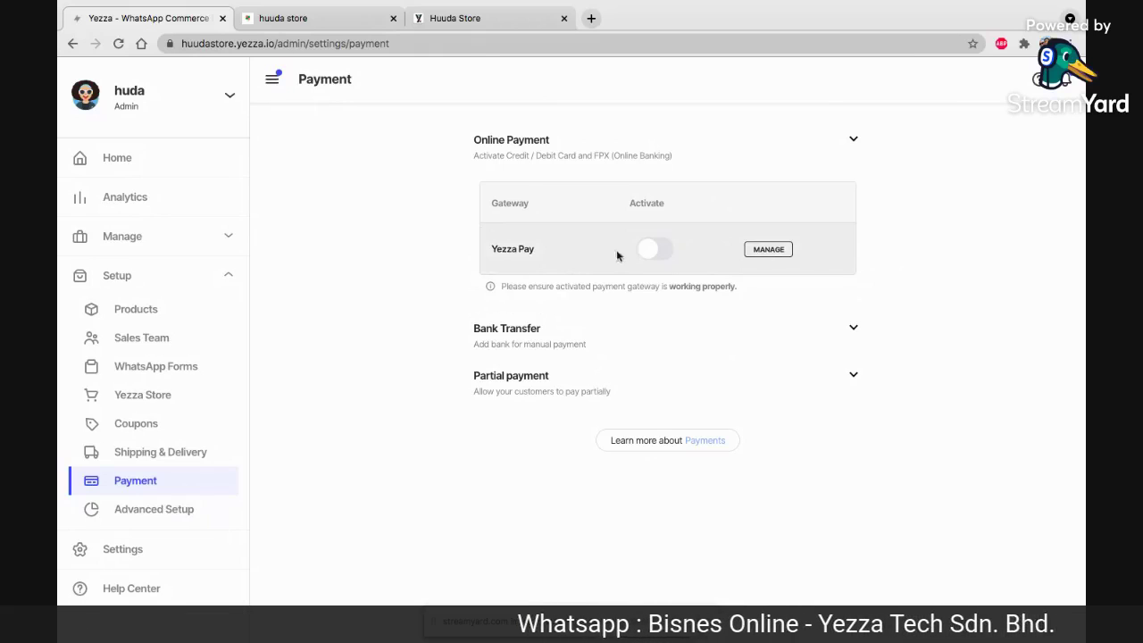
{"action": "left_click", "coordinate": [650, 251]}
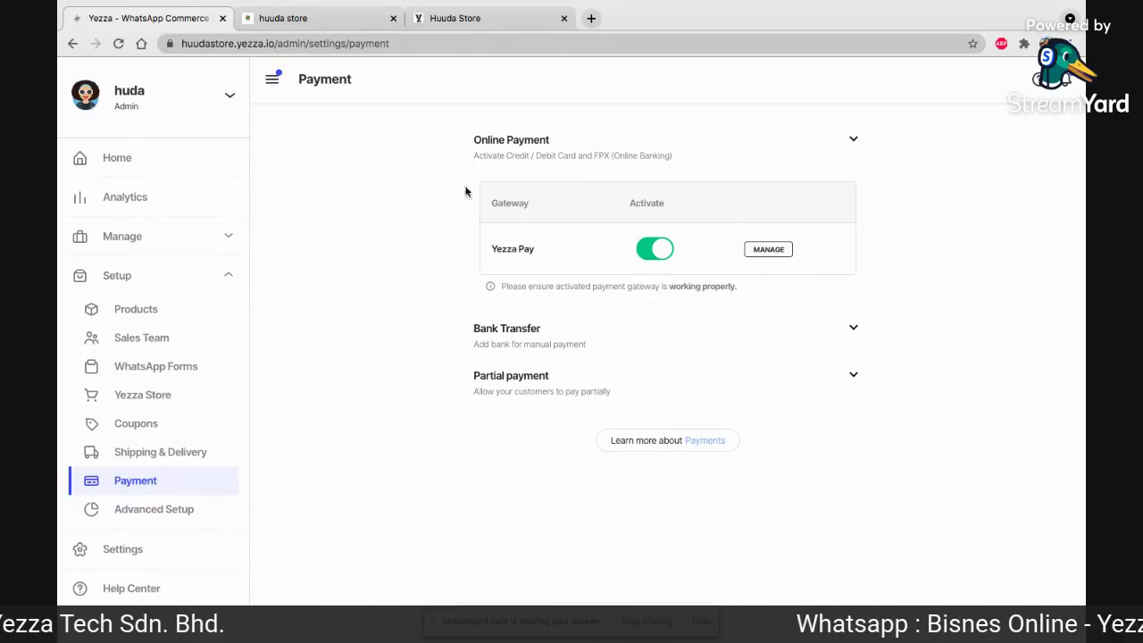
- Examine the shipping zones, courier integration and on-demand delivery services in the shipping and delivery settings
{"action": "left_click", "coordinate": [184, 455]}
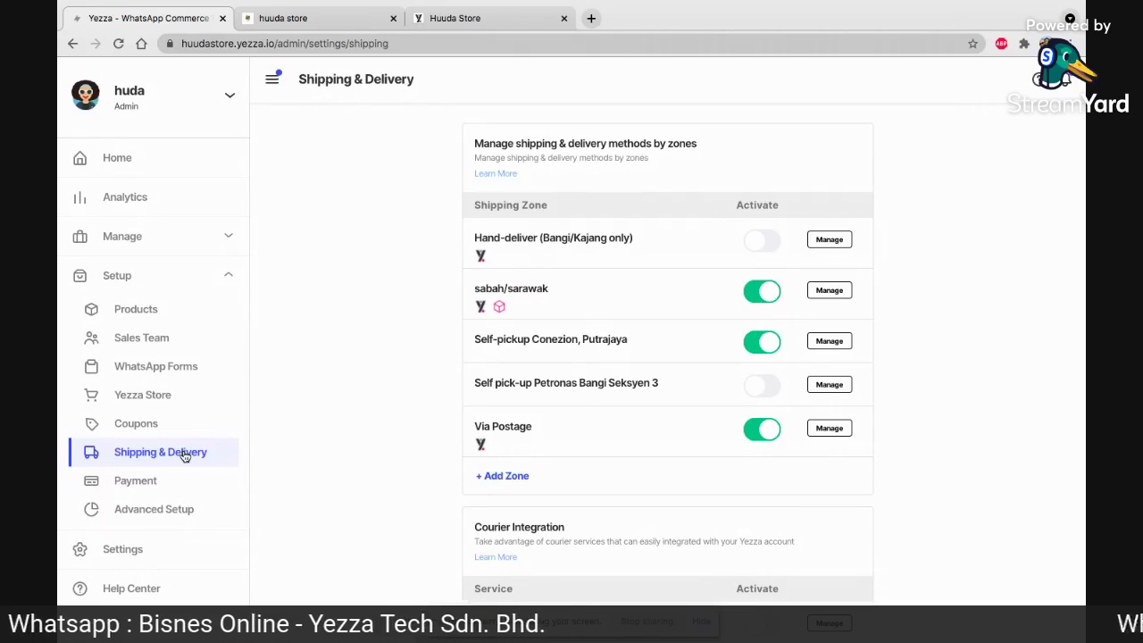
{"action": "scroll", "coordinate": [184, 455], "scroll_direction": "down", "scroll_amount": 2}
{"action": "scroll", "coordinate": [452, 449], "scroll_direction": "down", "scroll_amount": 3}
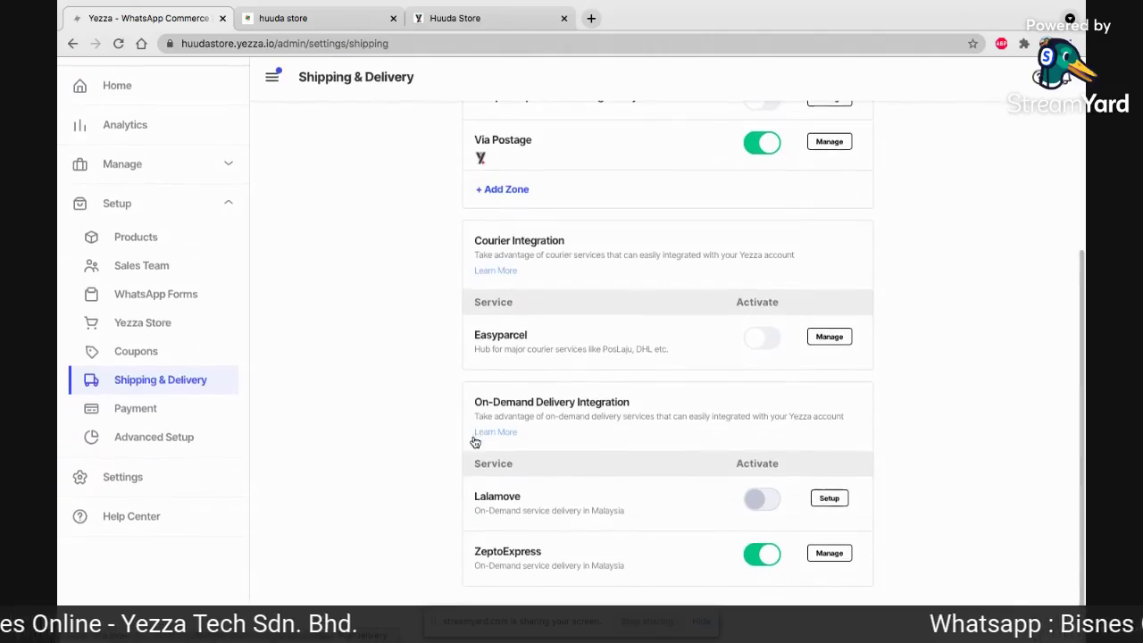
{"action": "left_click", "coordinate": [764, 503]}
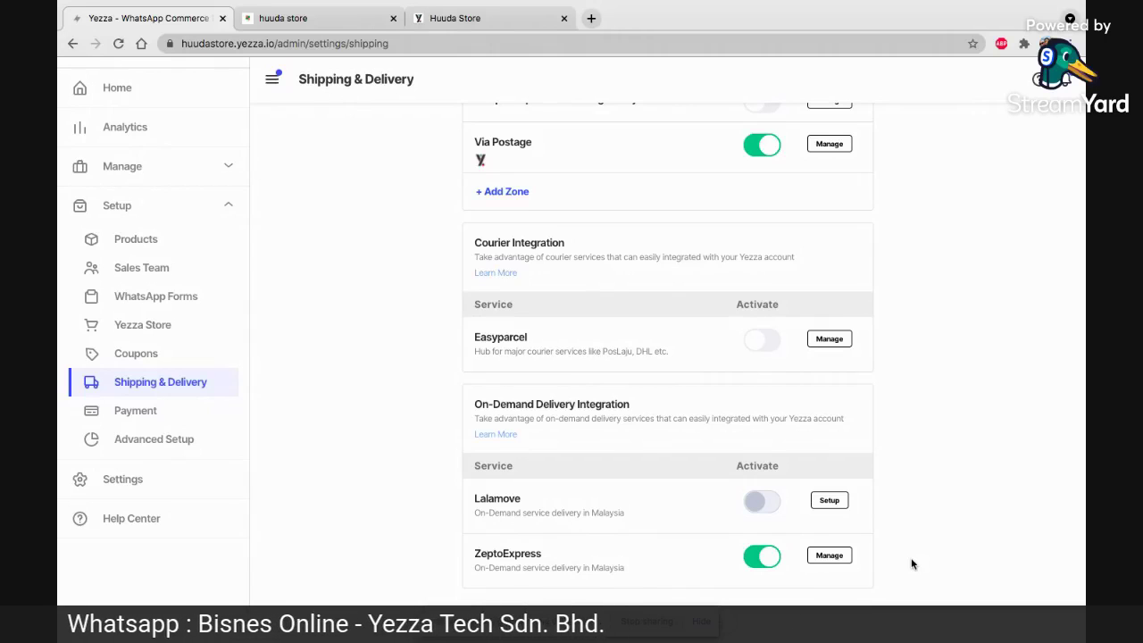
{"action": "scroll", "coordinate": [964, 444], "scroll_direction": "up", "scroll_amount": 5}
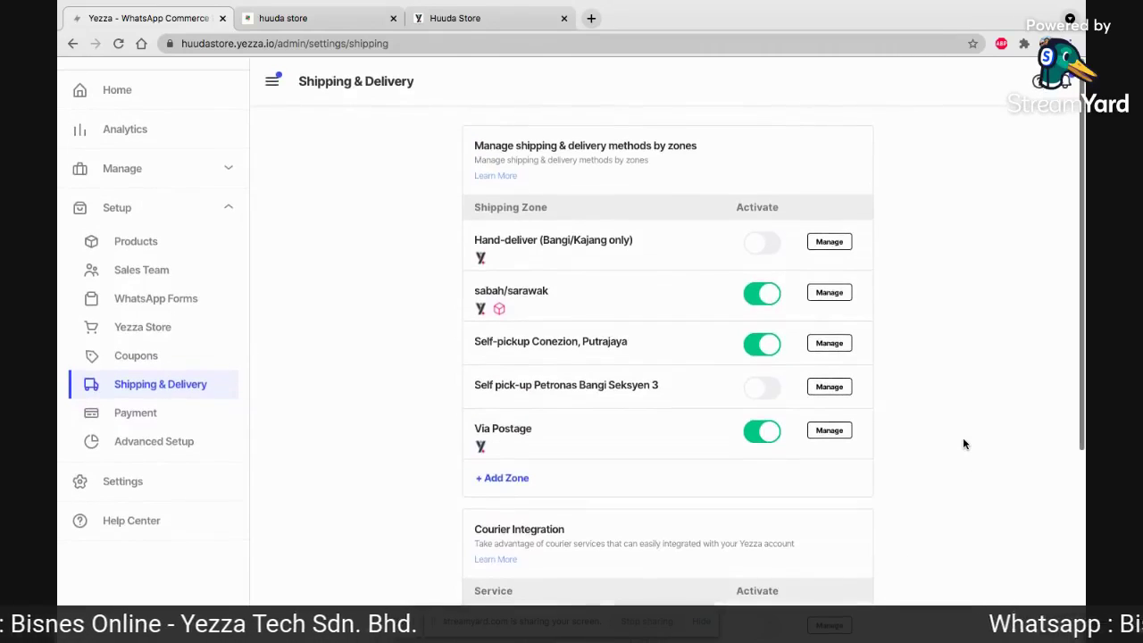
{"action": "scroll", "coordinate": [964, 444], "scroll_direction": "down", "scroll_amount": 4}
{"action": "scroll", "coordinate": [965, 444], "scroll_direction": "up", "scroll_amount": 4}
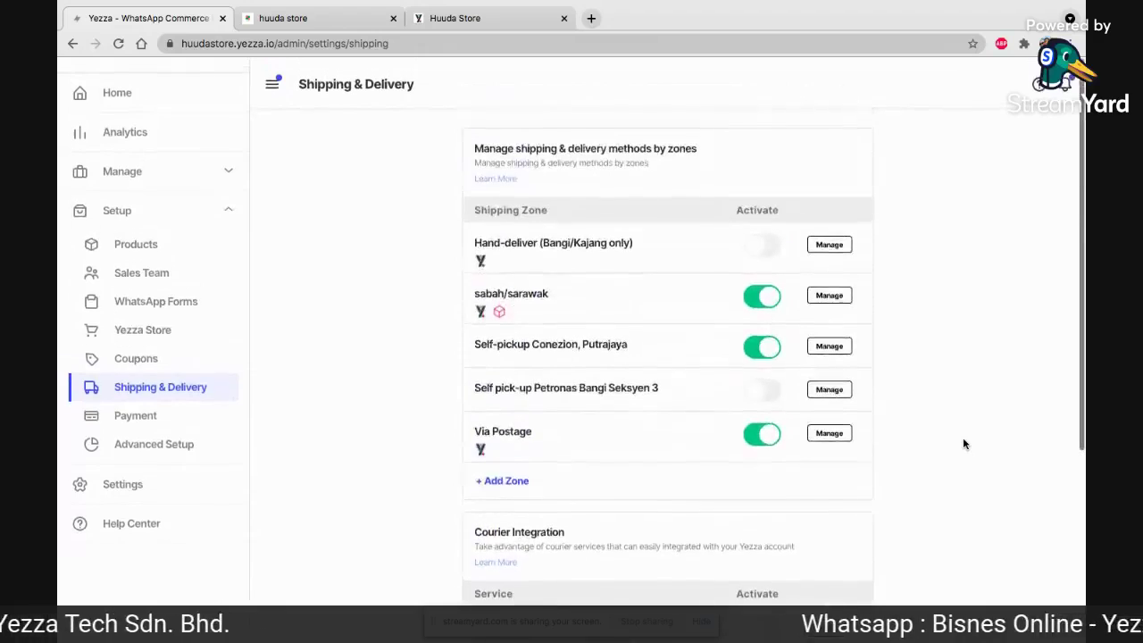
{"action": "scroll", "coordinate": [965, 444], "scroll_direction": "down", "scroll_amount": 4}
{"action": "scroll", "coordinate": [964, 444], "scroll_direction": "up", "scroll_amount": 2}
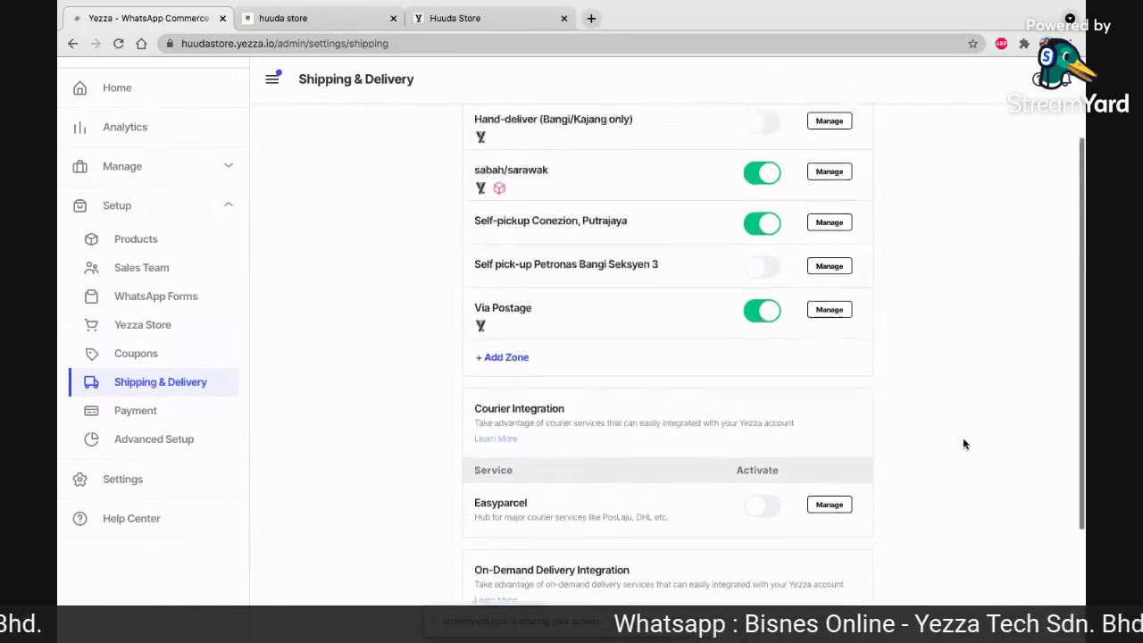
{"action": "scroll", "coordinate": [965, 443], "scroll_direction": "up", "scroll_amount": 2}
{"action": "scroll", "coordinate": [964, 444], "scroll_direction": "down", "scroll_amount": 4}
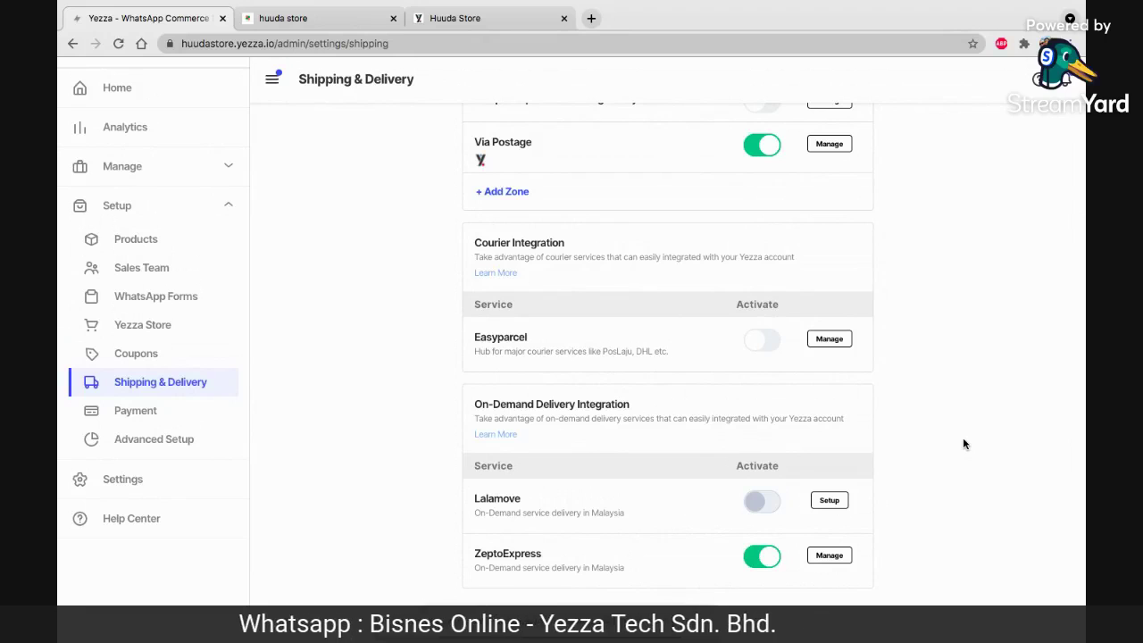
{"action": "scroll", "coordinate": [964, 444], "scroll_direction": "up", "scroll_amount": 3}
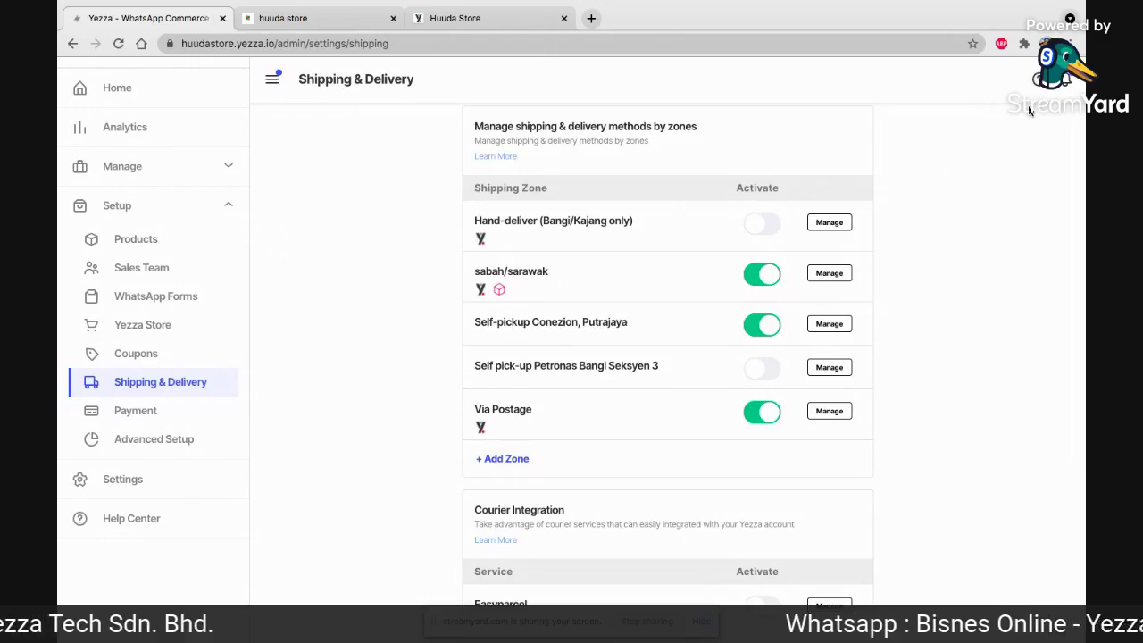
{"action": "scroll", "coordinate": [789, 369], "scroll_direction": "down", "scroll_amount": 3}
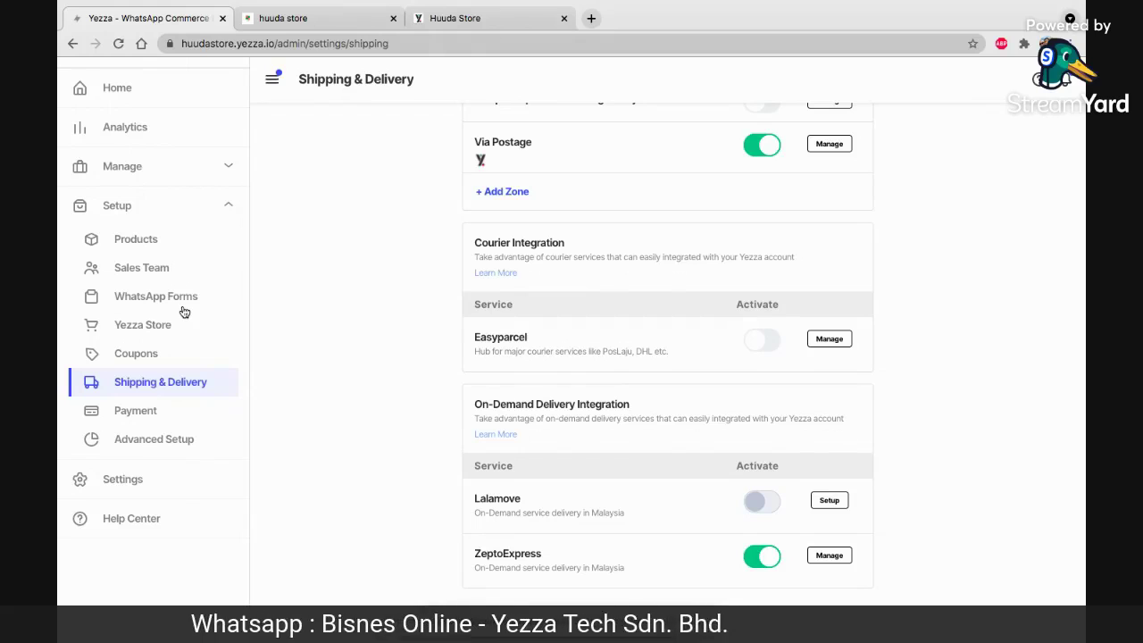
{"action": "scroll", "coordinate": [181, 325], "scroll_direction": "up", "scroll_amount": 2}
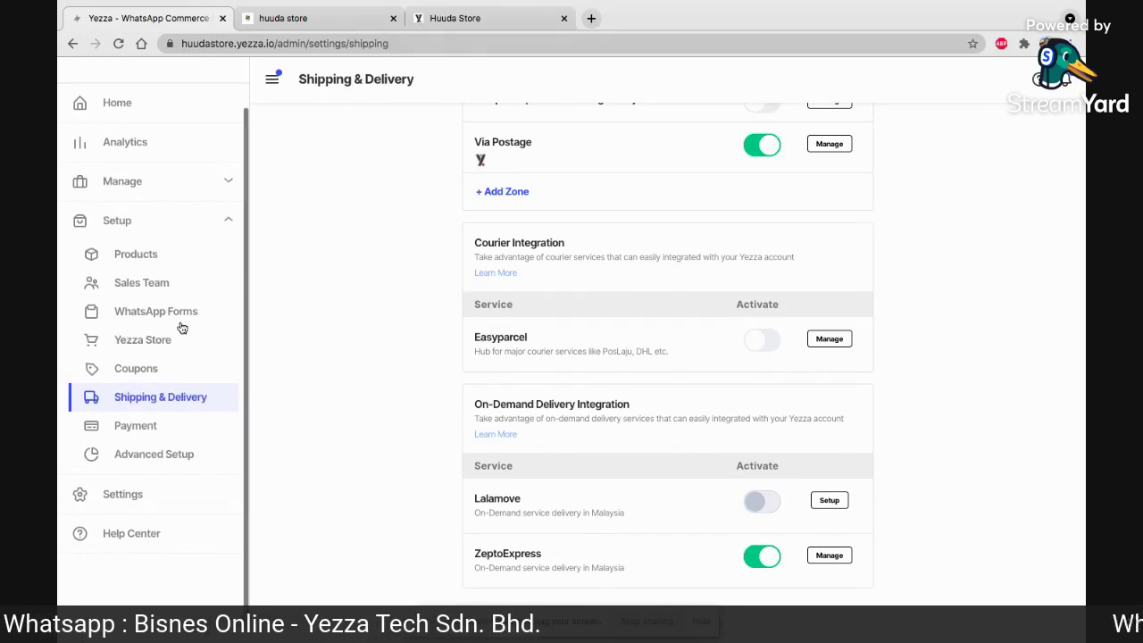
{"action": "scroll", "coordinate": [181, 327], "scroll_direction": "up", "scroll_amount": 1}
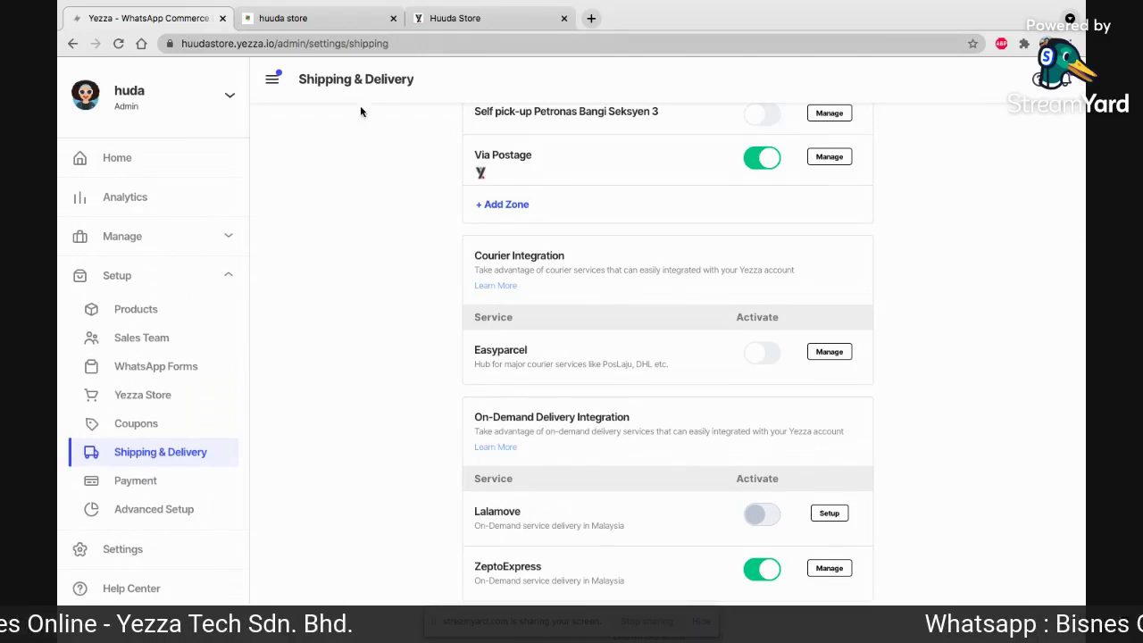
- Switch to the public huuda store page and look through its Bookmarks, Pinggan Mangkuk and All Products sections
{"action": "left_click", "coordinate": [327, 22]}
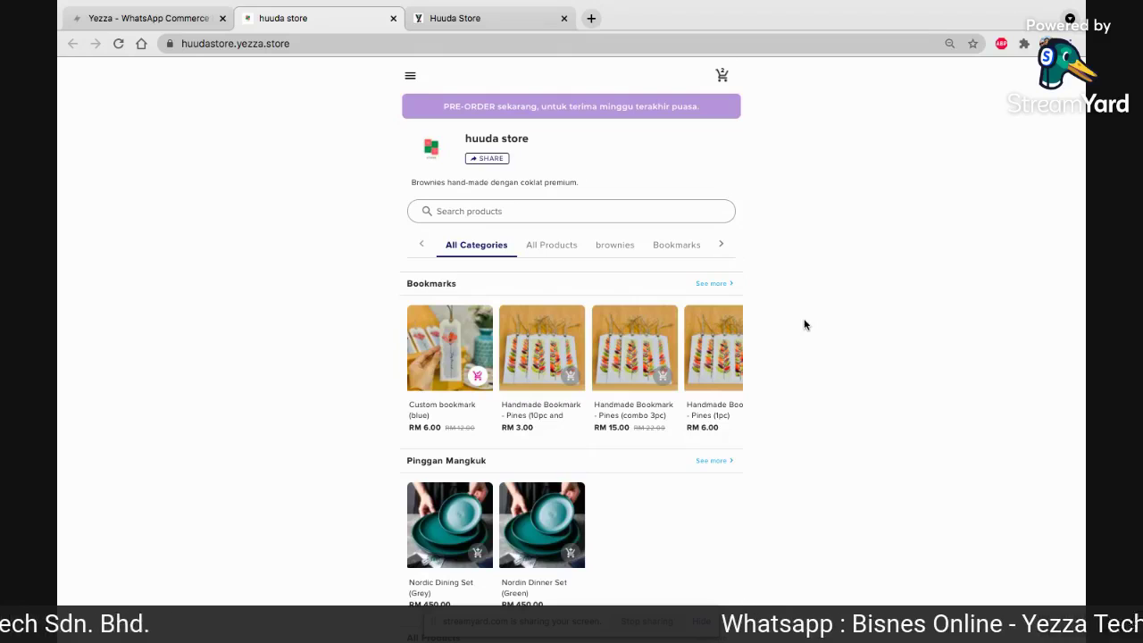
{"action": "scroll", "coordinate": [772, 388], "scroll_direction": "down", "scroll_amount": 2}
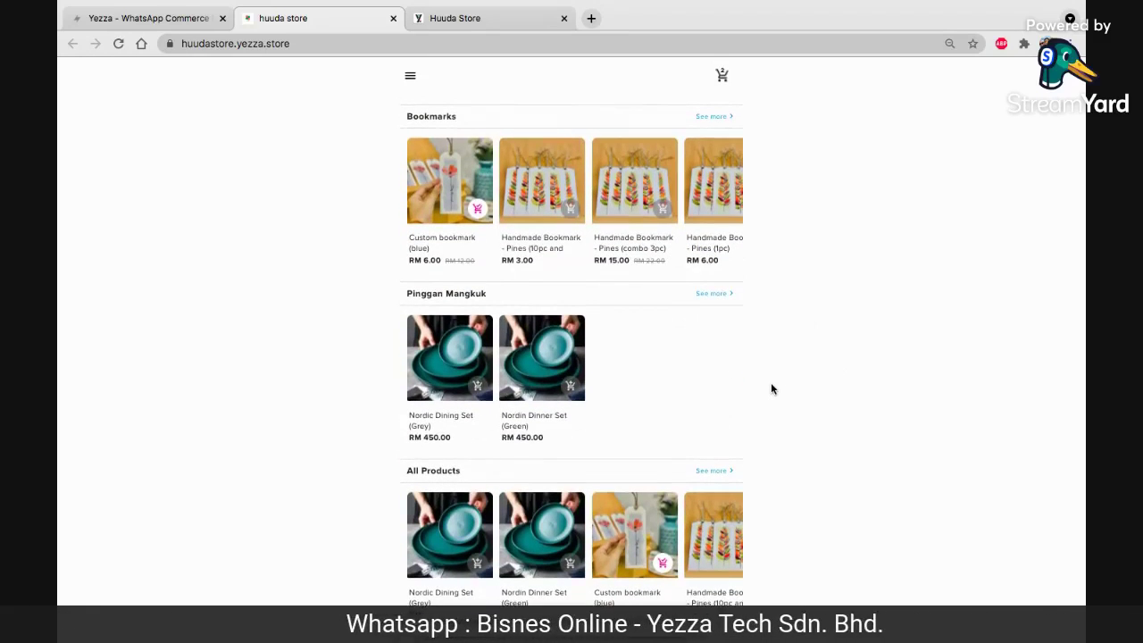
{"action": "scroll", "coordinate": [772, 388], "scroll_direction": "up", "scroll_amount": 2}
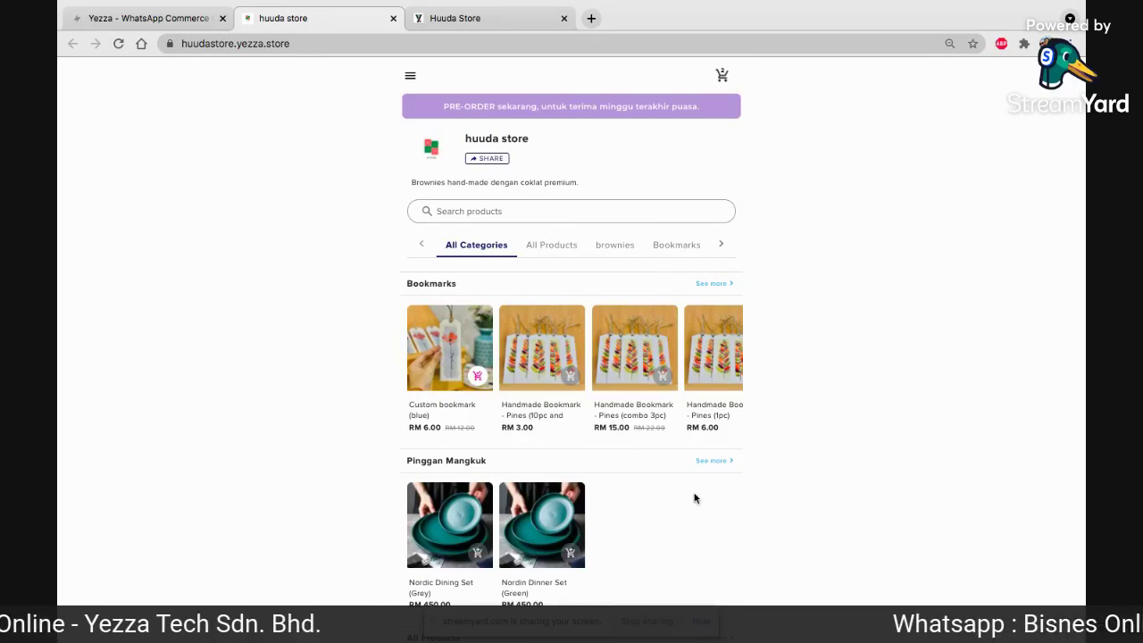
{"action": "scroll", "coordinate": [693, 493], "scroll_direction": "down", "scroll_amount": 2}
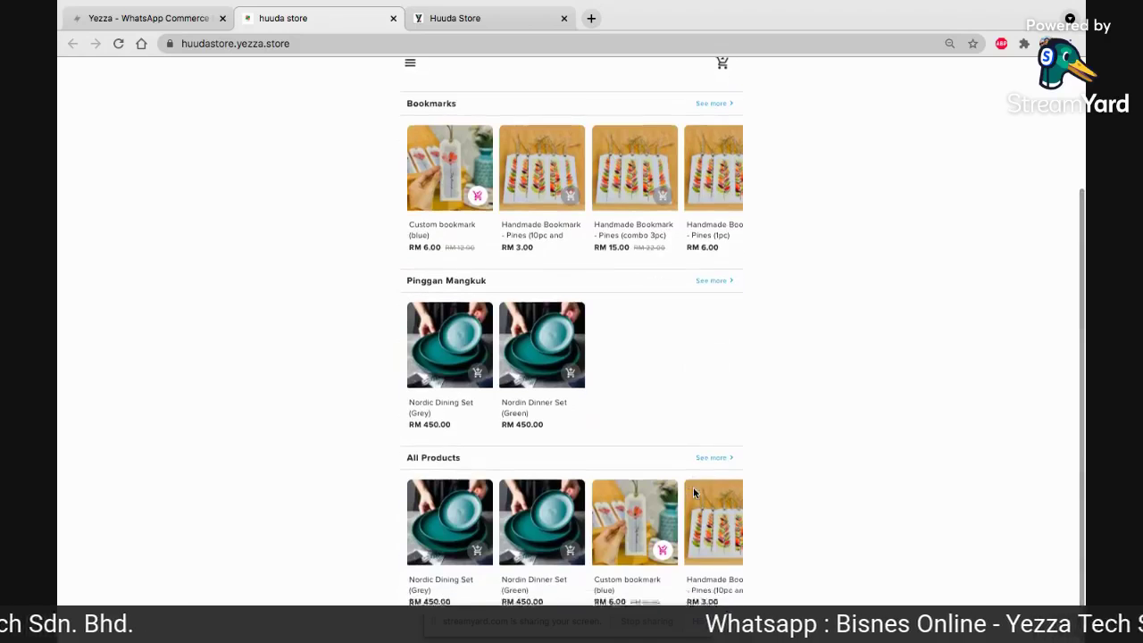
{"action": "scroll", "coordinate": [695, 494], "scroll_direction": "up", "scroll_amount": 2}
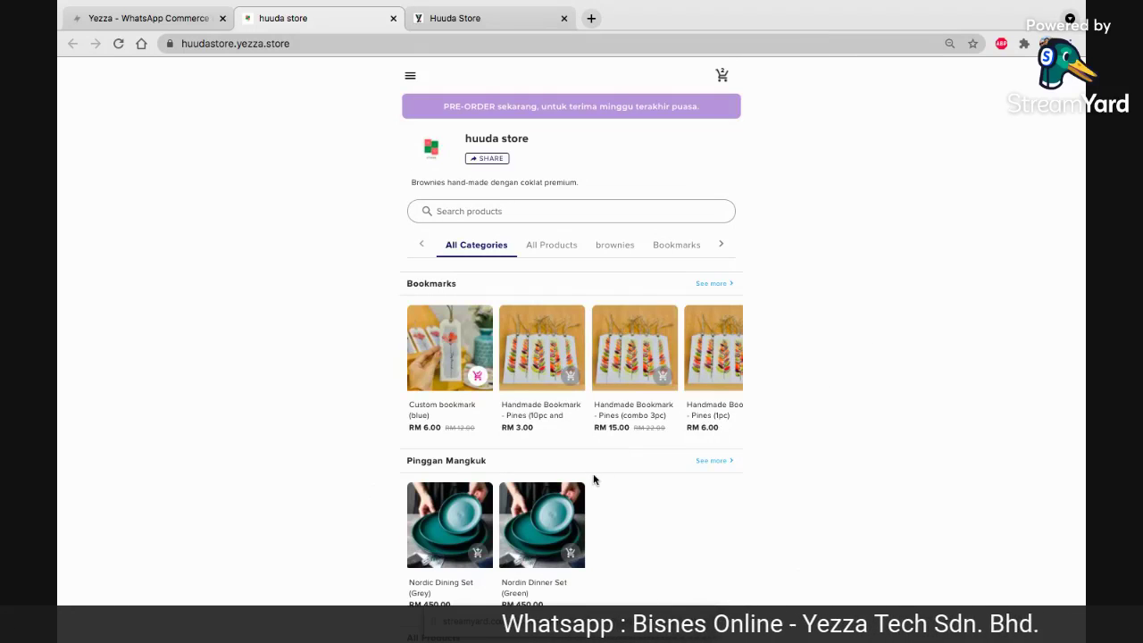
{"action": "scroll", "coordinate": [592, 477], "scroll_direction": "down", "scroll_amount": 3}
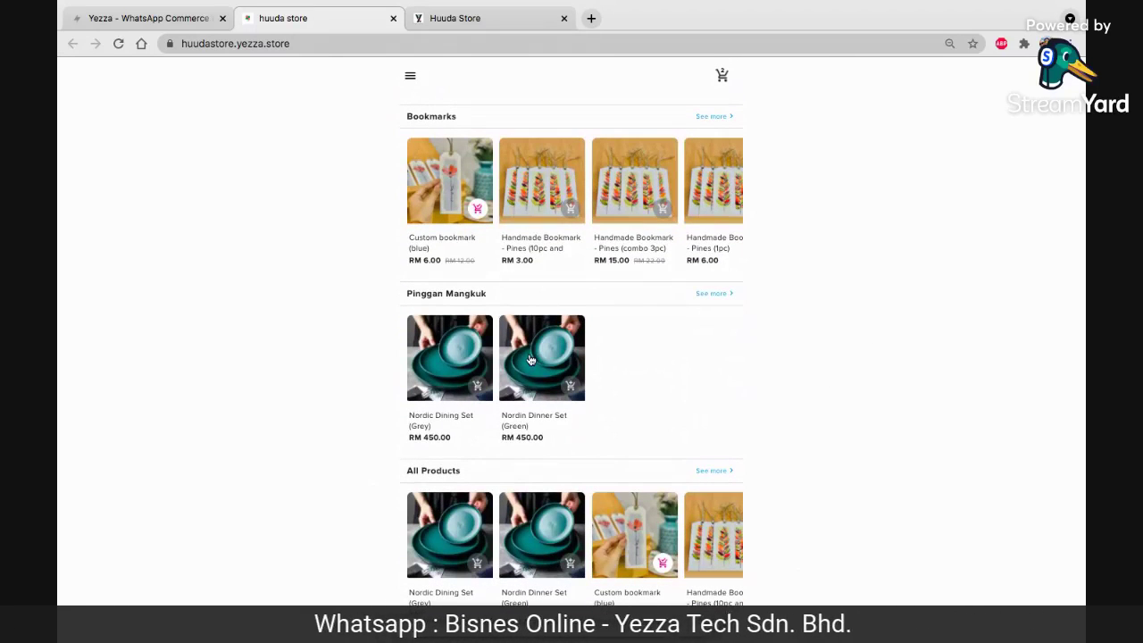
- View the Nordin Dinner Set (Green) product's photos, add one 25cm set to the cart and keep shopping
{"action": "left_click", "coordinate": [530, 359]}
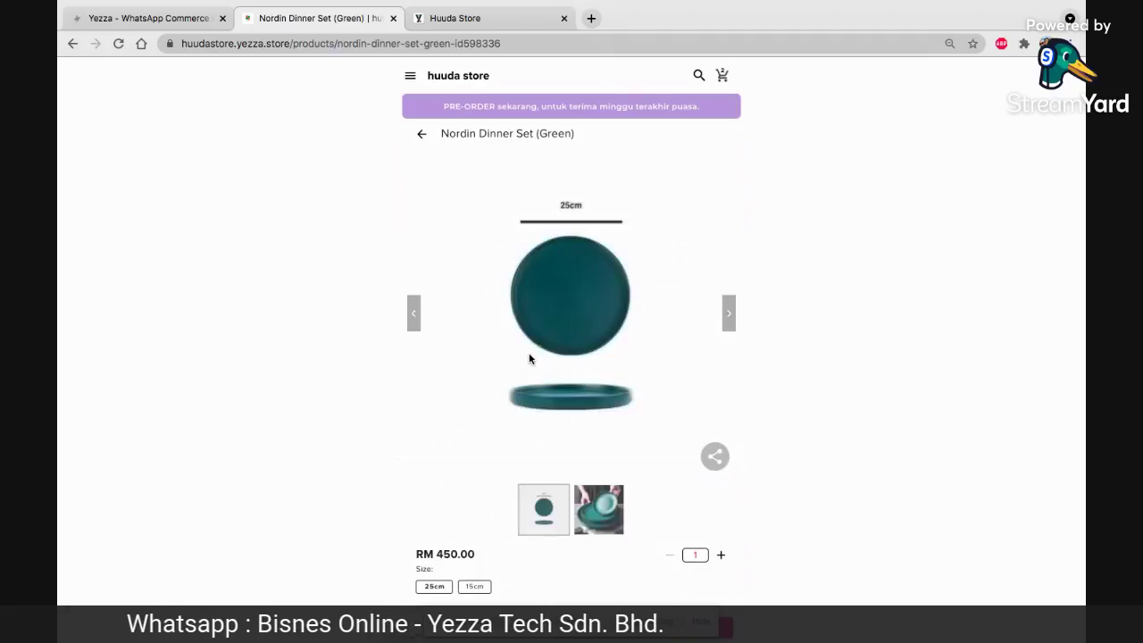
{"action": "left_click", "coordinate": [731, 310]}
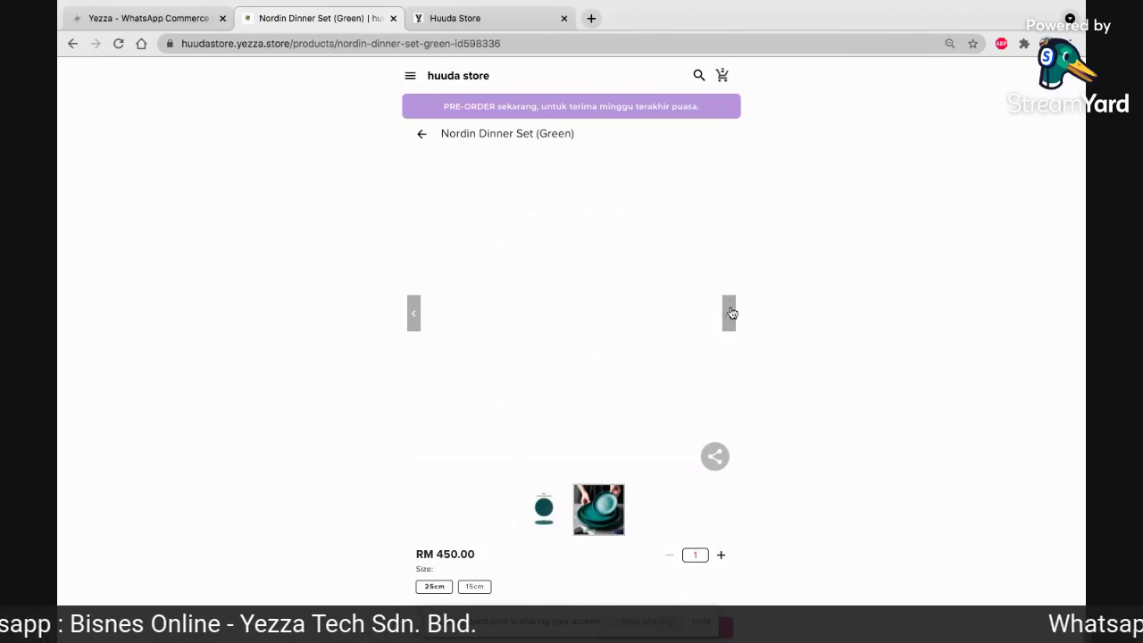
{"action": "scroll", "coordinate": [700, 402], "scroll_direction": "down", "scroll_amount": 1}
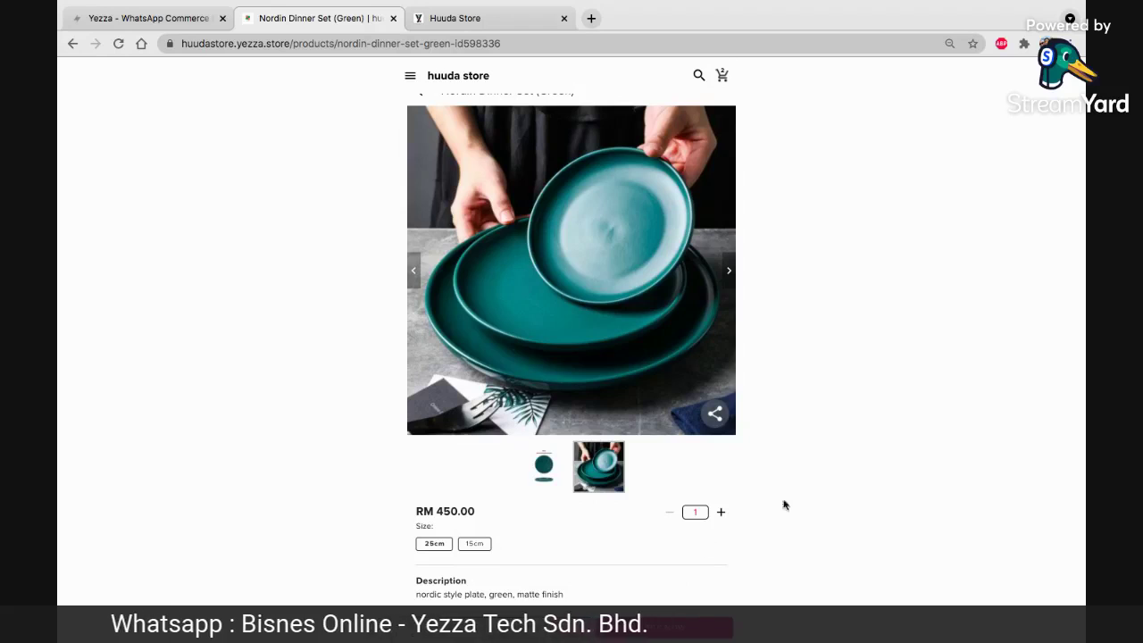
{"action": "left_click", "coordinate": [538, 630]}
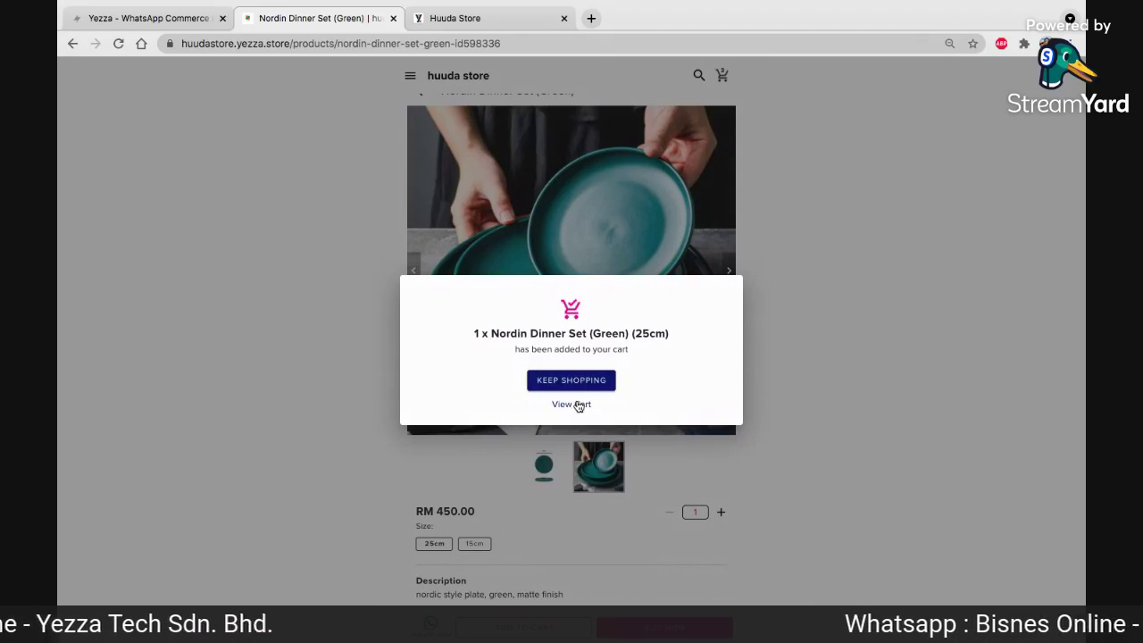
{"action": "left_click", "coordinate": [573, 380]}
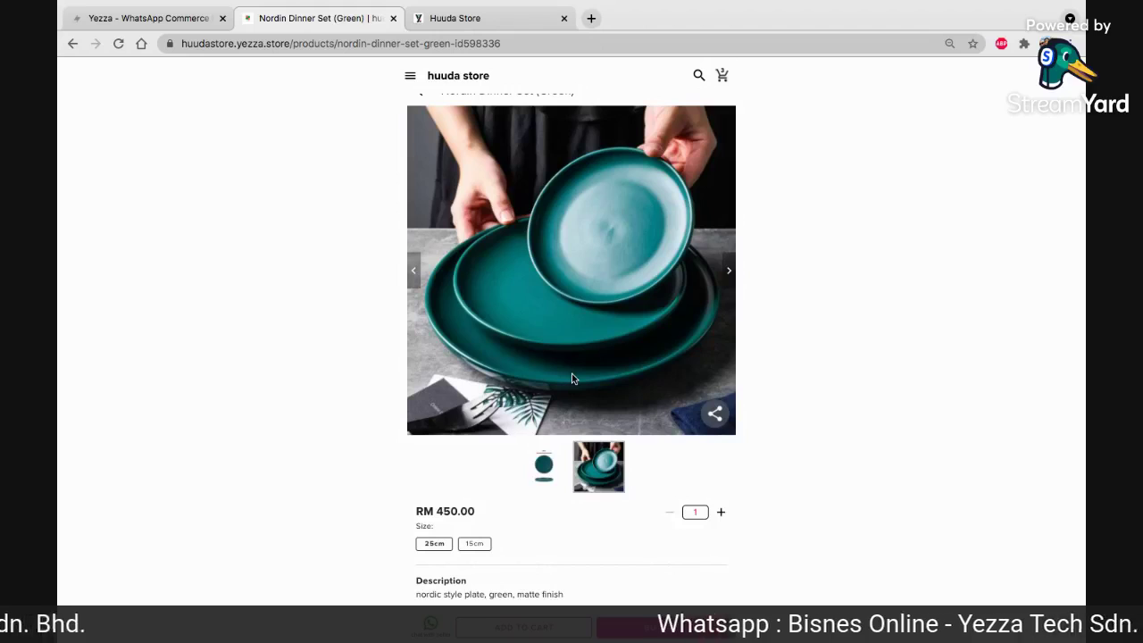
- Go back from the dinner set's product page to the store's home page and look over the product sections
{"action": "scroll", "coordinate": [759, 89], "scroll_direction": "up", "scroll_amount": 1}
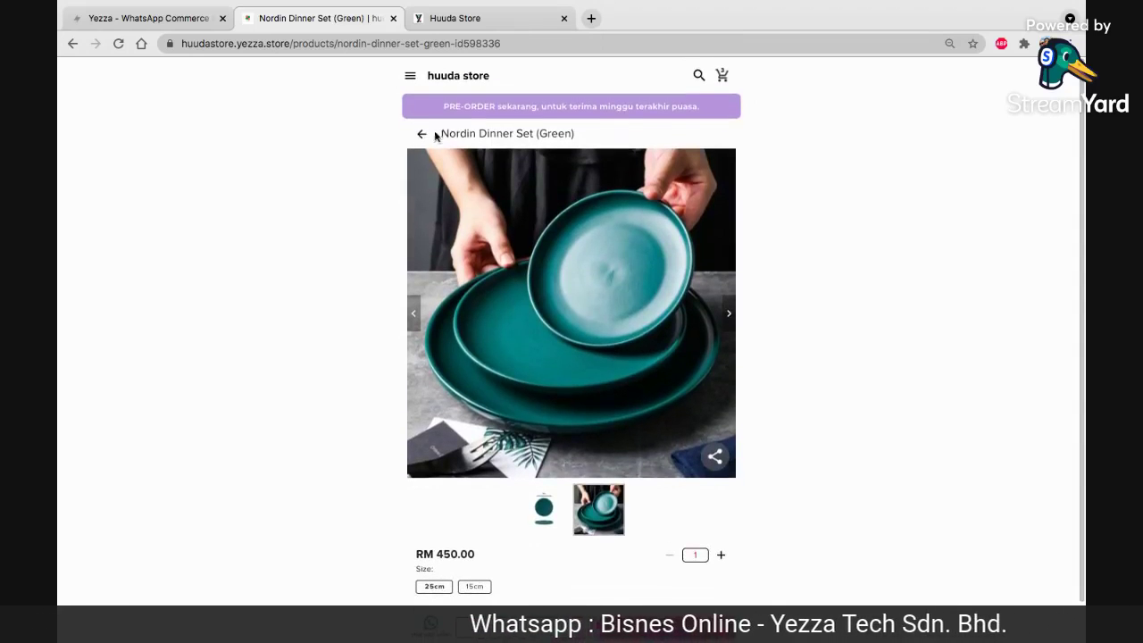
{"action": "left_click", "coordinate": [421, 134]}
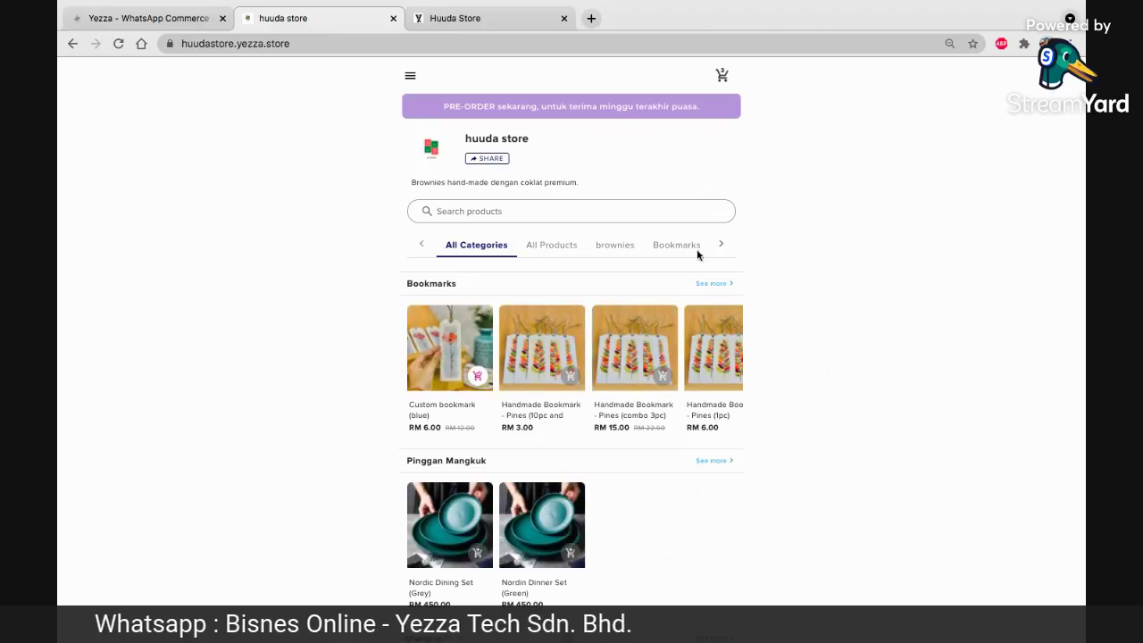
{"action": "scroll", "coordinate": [631, 411], "scroll_direction": "down", "scroll_amount": 3}
{"action": "scroll", "coordinate": [632, 413], "scroll_direction": "up", "scroll_amount": 1}
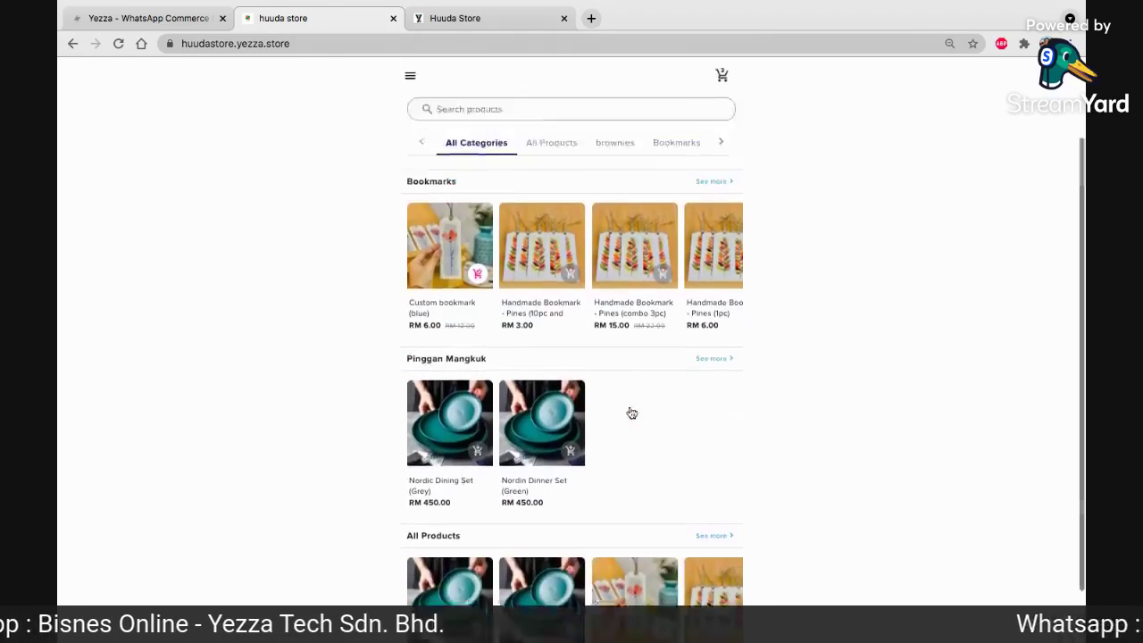
- Review the shopping cart and its checkout form, then return to the store's home page
{"action": "scroll", "coordinate": [632, 413], "scroll_direction": "up", "scroll_amount": 1}
{"action": "left_click", "coordinate": [722, 76]}
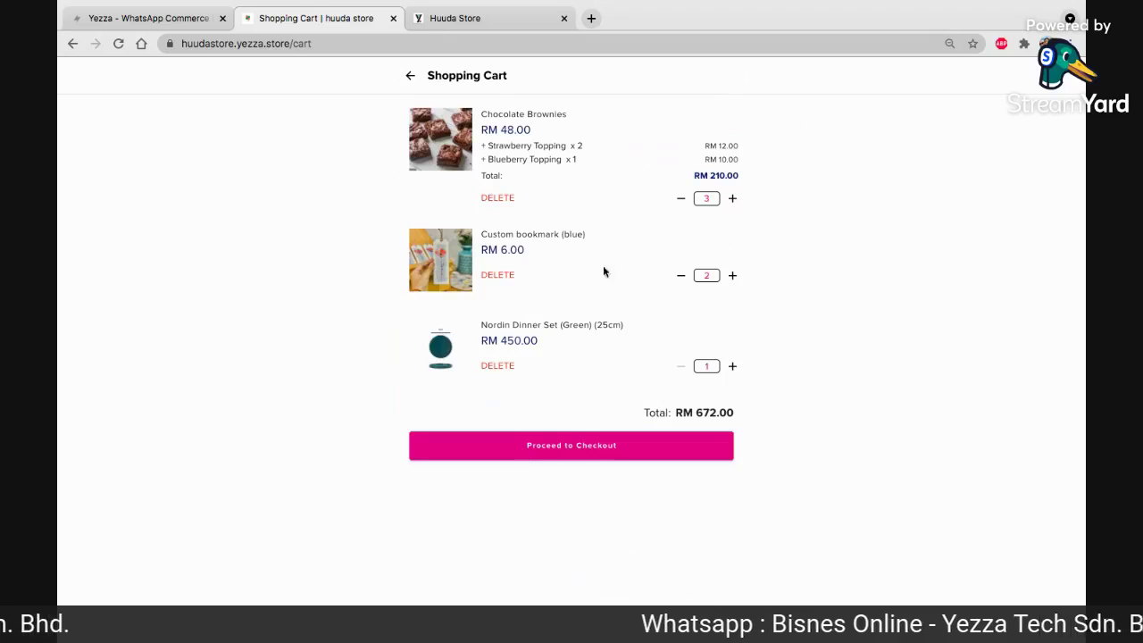
{"action": "left_click", "coordinate": [607, 448]}
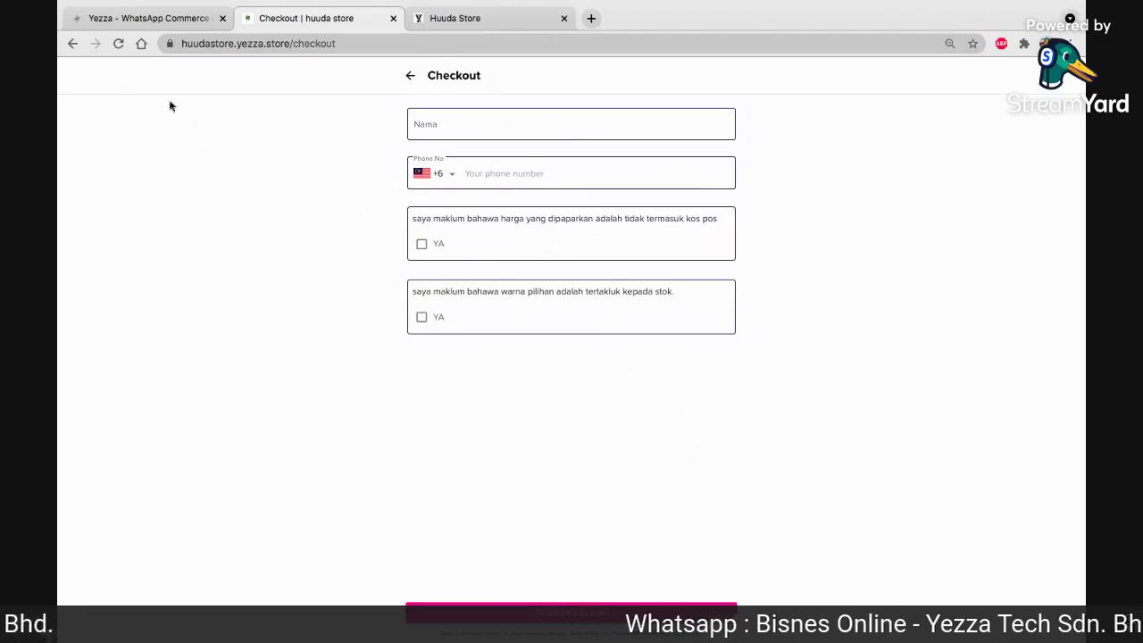
{"action": "left_click", "coordinate": [64, 45]}
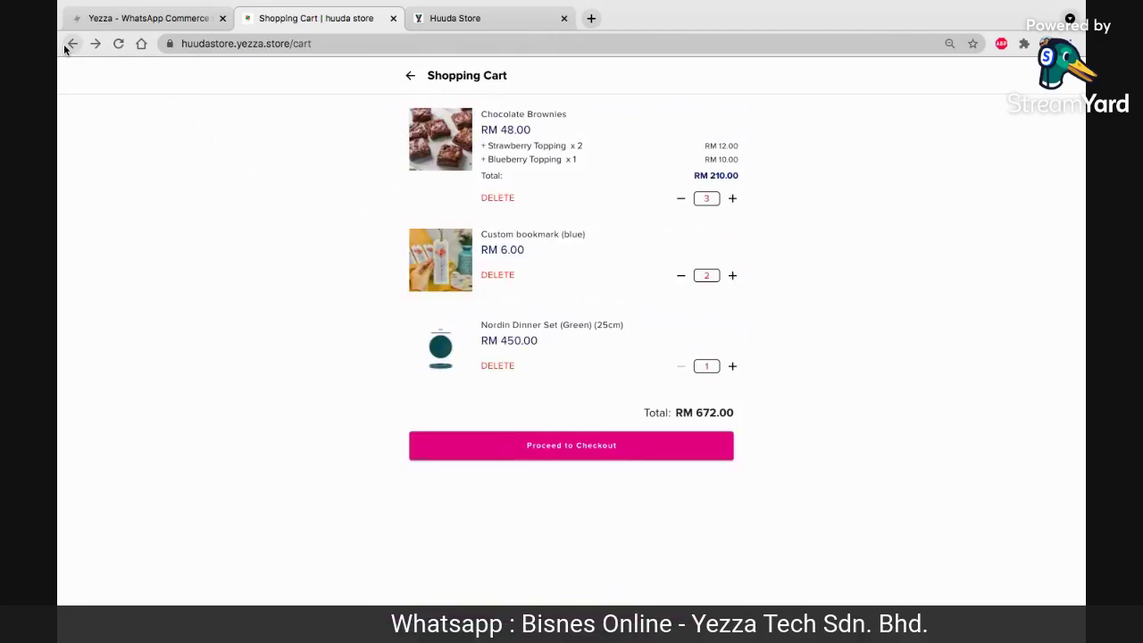
{"action": "left_click", "coordinate": [411, 76]}
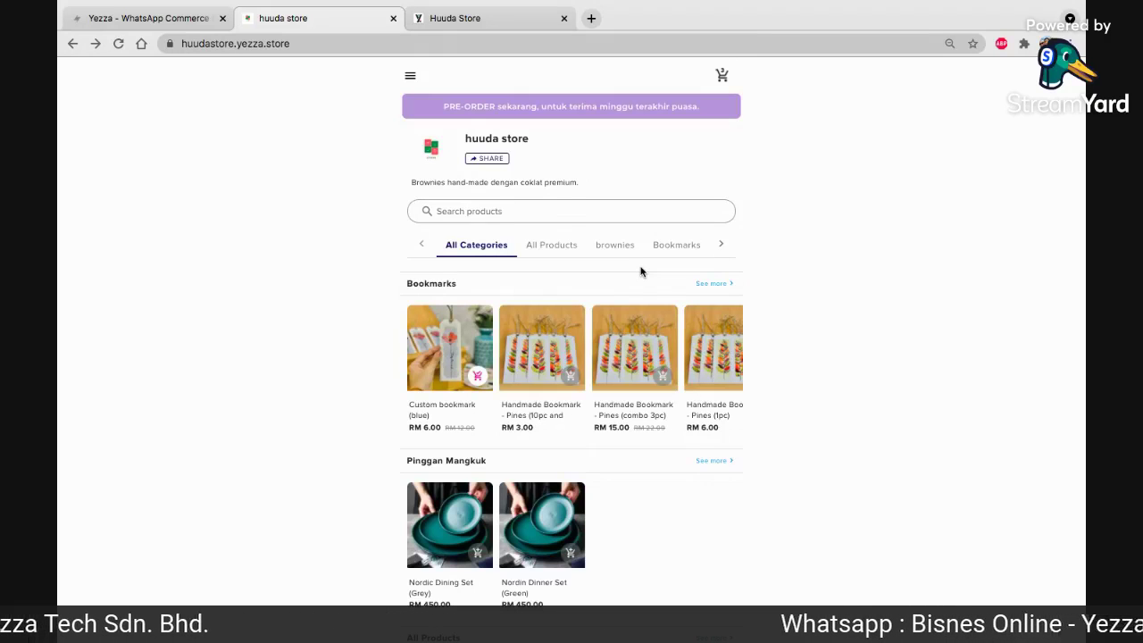
- Open the WhatsApp Forms list in the store admin, then switch to the public Huuda Store order form and examine its fields and products
{"action": "left_click", "coordinate": [188, 18]}
{"action": "left_click", "coordinate": [181, 367]}
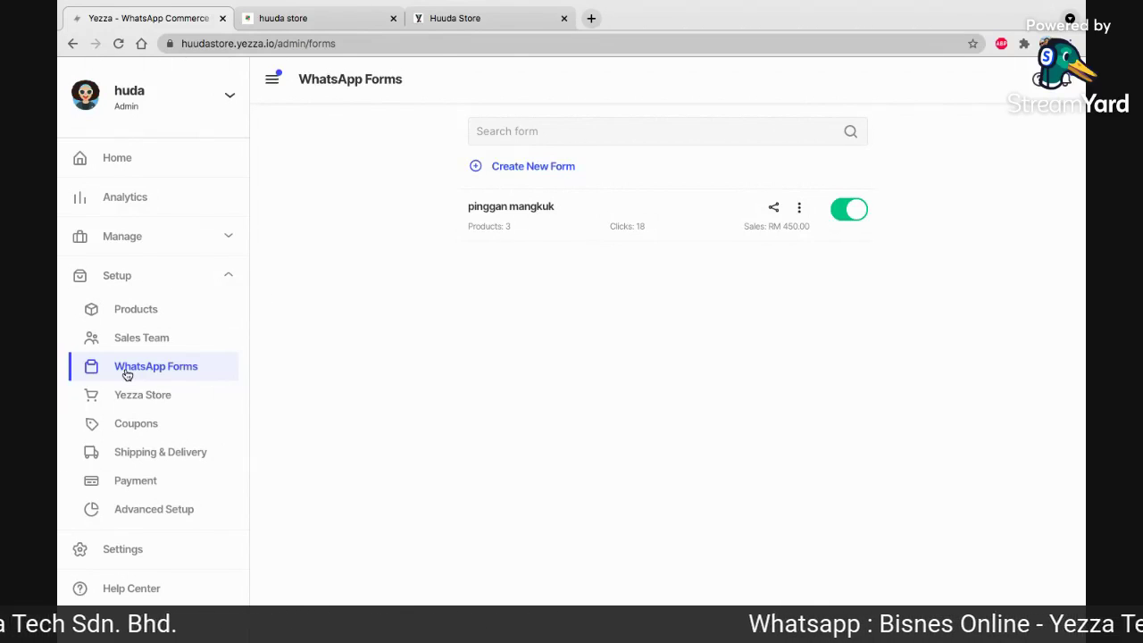
{"action": "left_click", "coordinate": [474, 18]}
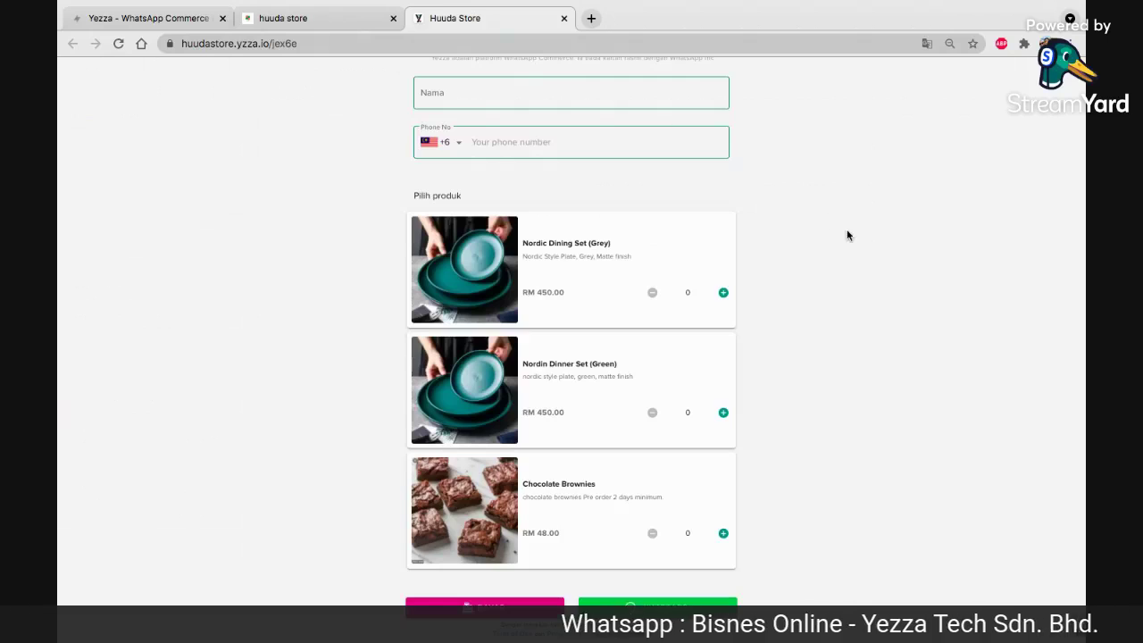
{"action": "scroll", "coordinate": [847, 235], "scroll_direction": "up", "scroll_amount": 2}
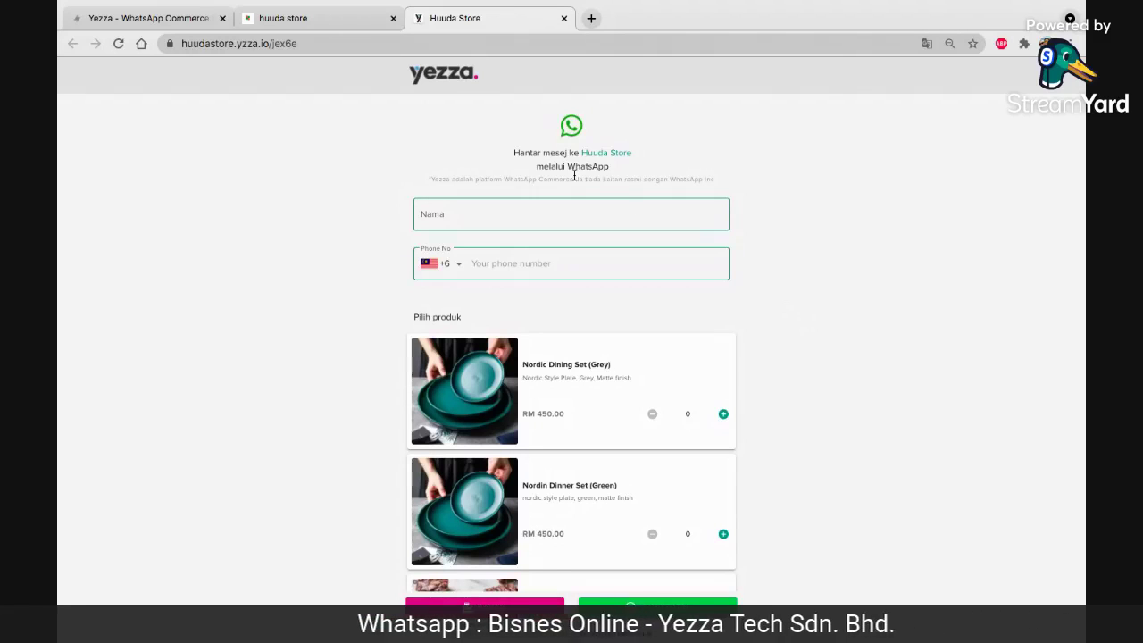
{"action": "scroll", "coordinate": [730, 368], "scroll_direction": "down", "scroll_amount": 3}
{"action": "scroll", "coordinate": [849, 324], "scroll_direction": "up", "scroll_amount": 3}
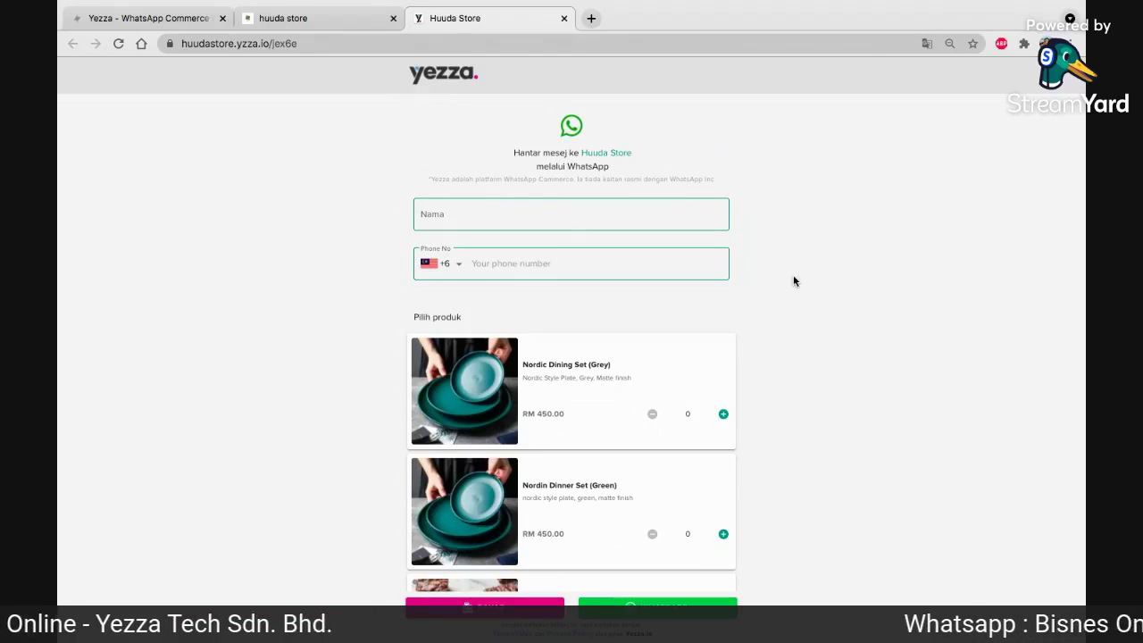
{"action": "scroll", "coordinate": [856, 388], "scroll_direction": "down", "scroll_amount": 1}
{"action": "scroll", "coordinate": [856, 388], "scroll_direction": "down", "scroll_amount": 3}
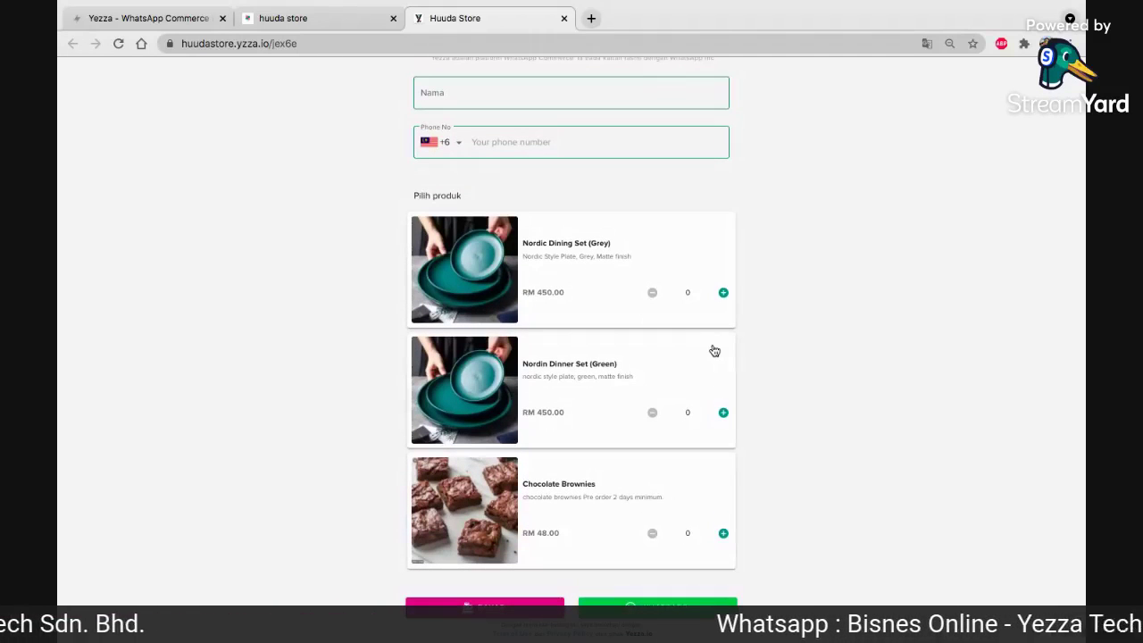
- Fill in the customer's name and phone number on the WhatsApp order form
{"action": "left_click", "coordinate": [582, 81]}
{"action": "type", "text": "te"}
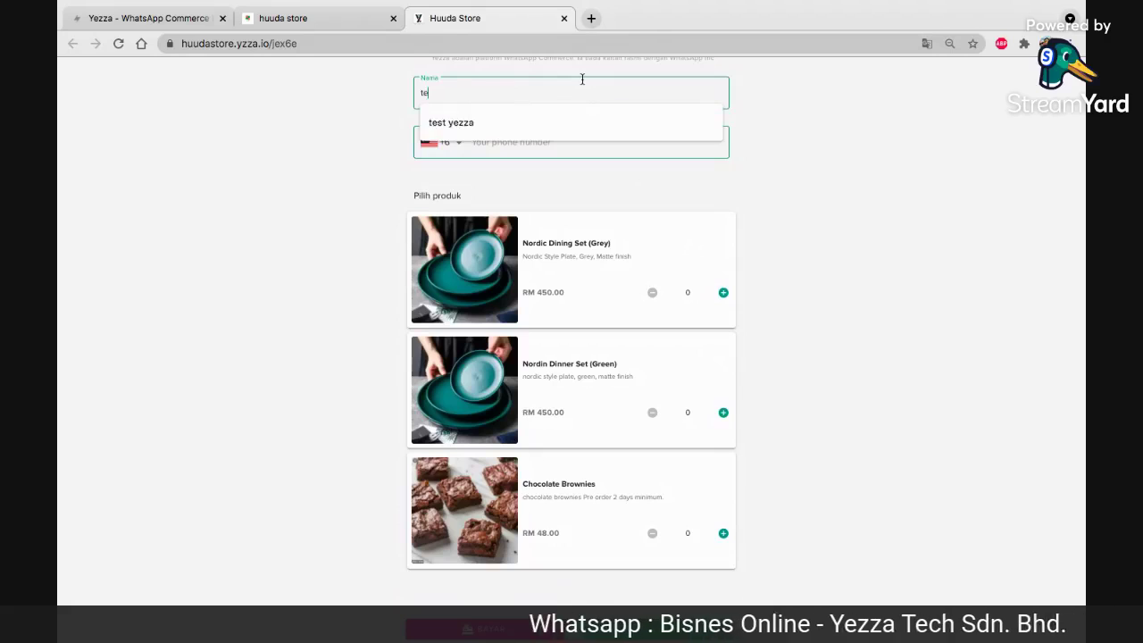
{"action": "type", "text": "st huda"}
{"action": "left_click", "coordinate": [588, 138]}
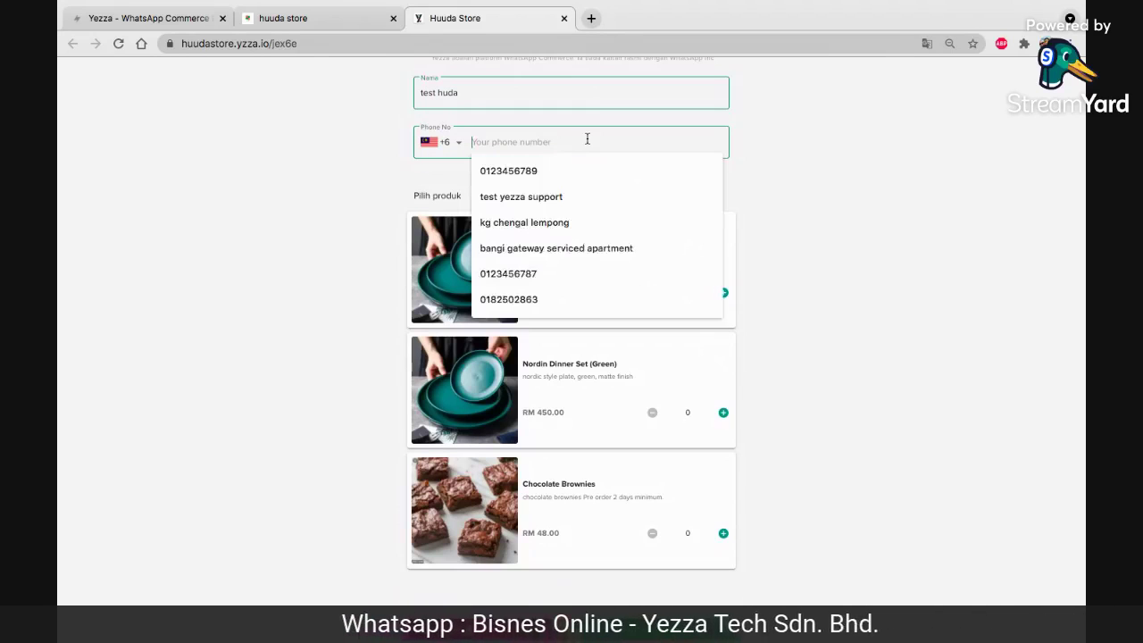
{"action": "type", "text": "012345678"}
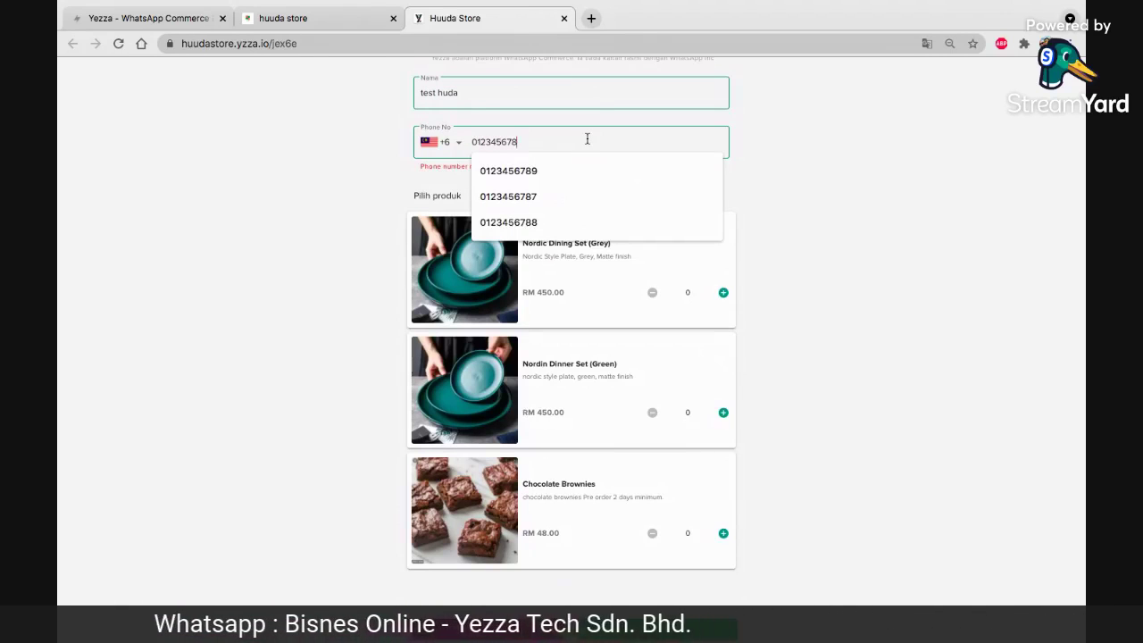
{"action": "type", "text": "9"}
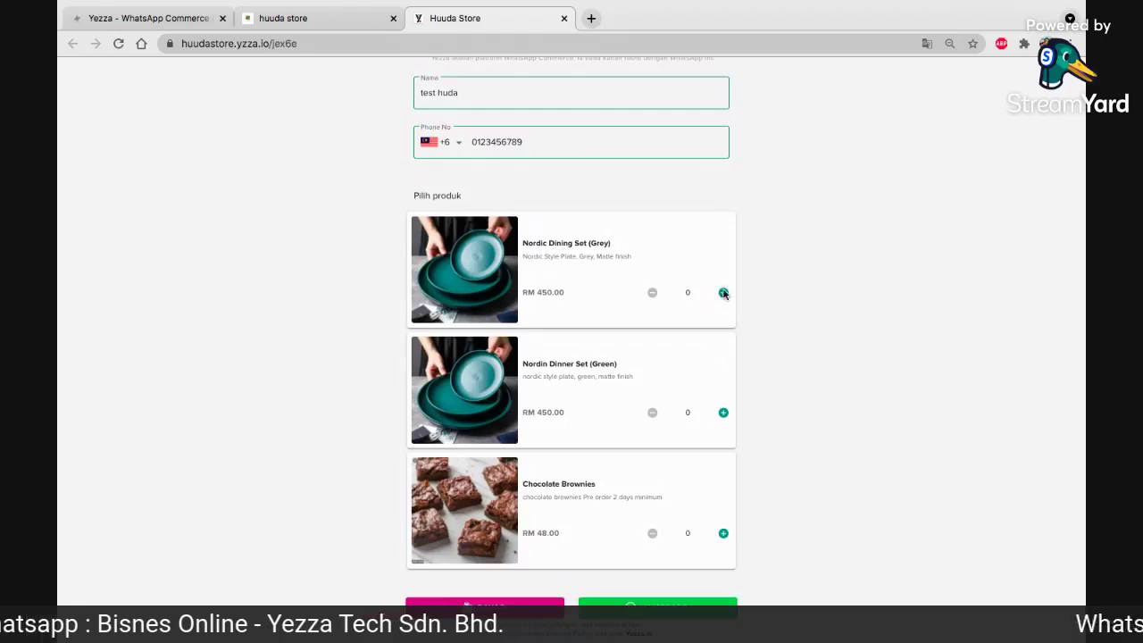
- Add one 25cm Nordic Dining Set (Grey) to the WhatsApp order form and confirm the size selection
{"action": "left_click", "coordinate": [723, 293]}
{"action": "left_click", "coordinate": [720, 528]}
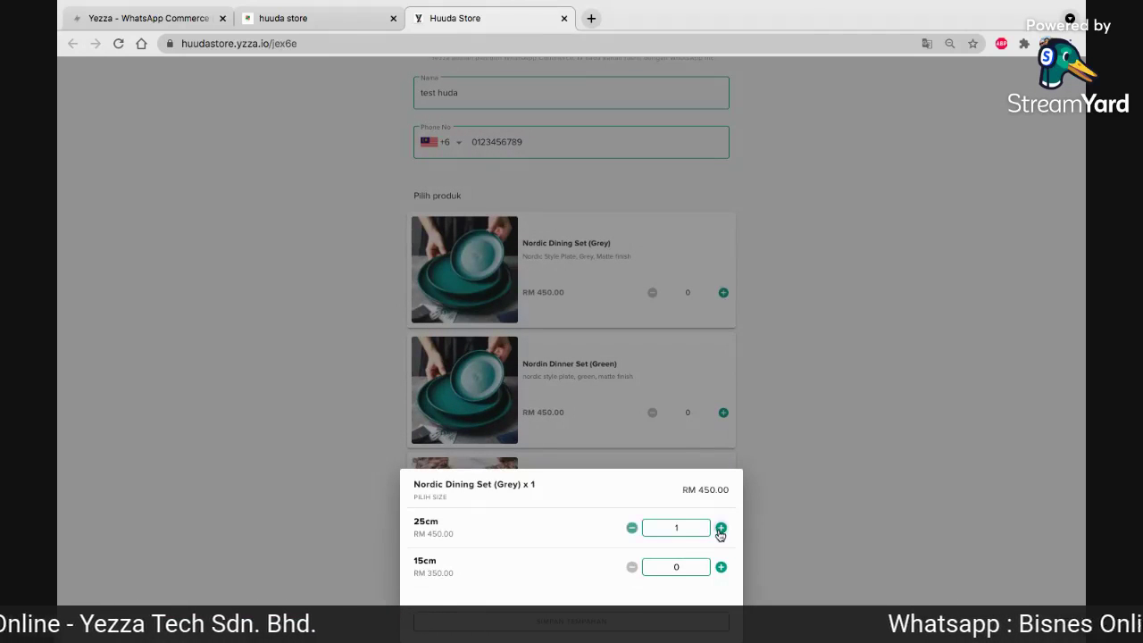
{"action": "left_click", "coordinate": [600, 624]}
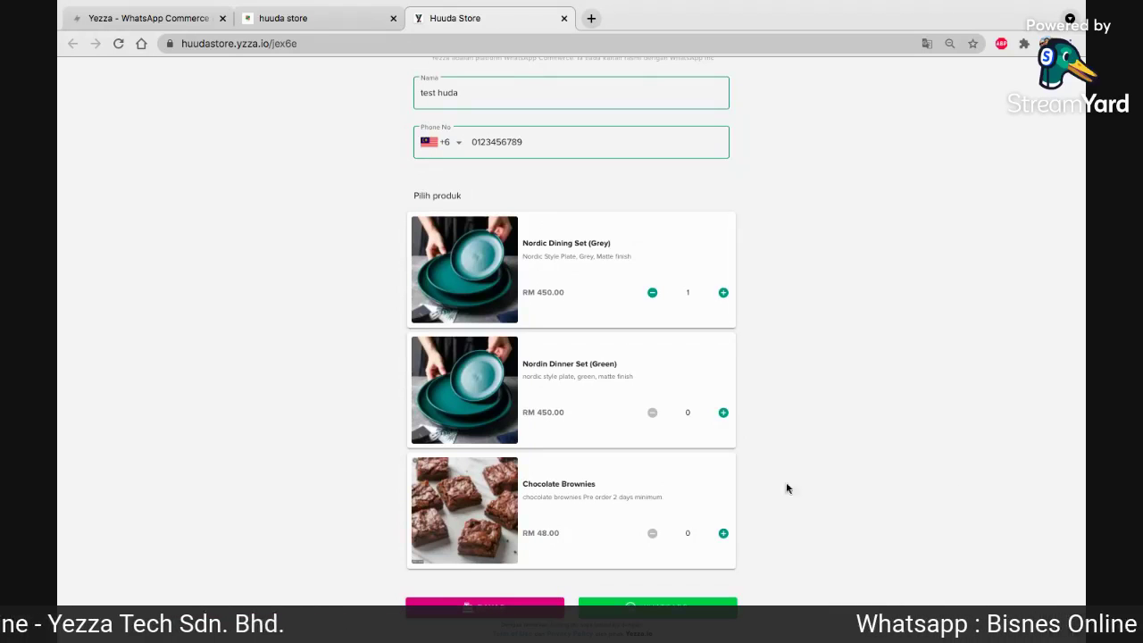
- Look over the filled-in order form from the customer details to the product list
{"action": "scroll", "coordinate": [829, 279], "scroll_direction": "up", "scroll_amount": 3}
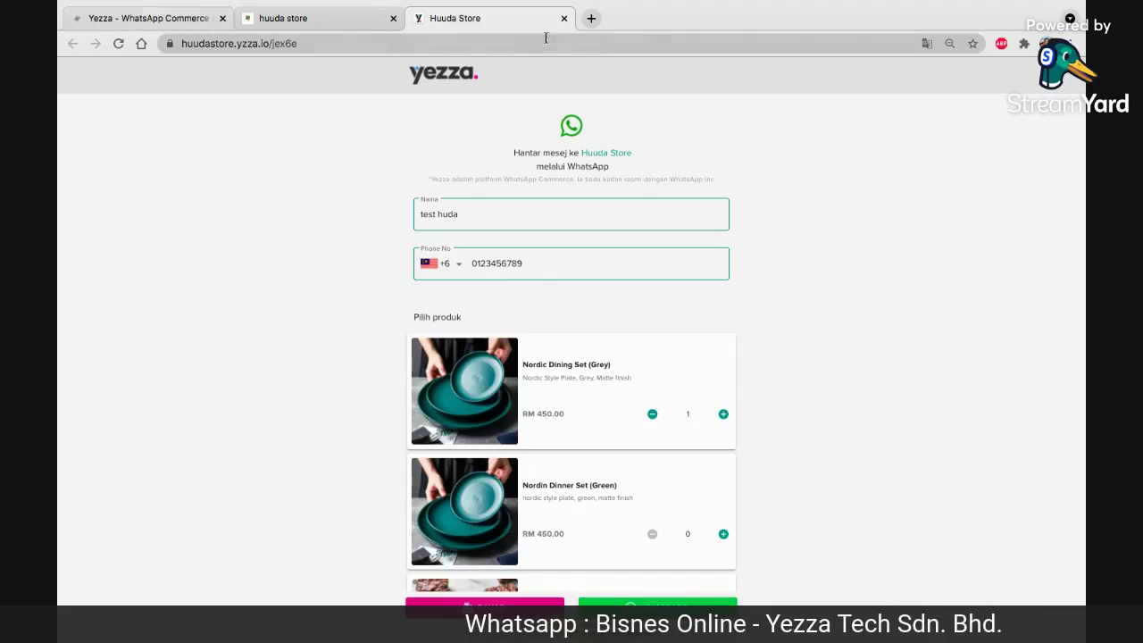
{"action": "scroll", "coordinate": [888, 247], "scroll_direction": "down", "scroll_amount": 2}
{"action": "scroll", "coordinate": [887, 247], "scroll_direction": "up", "scroll_amount": 2}
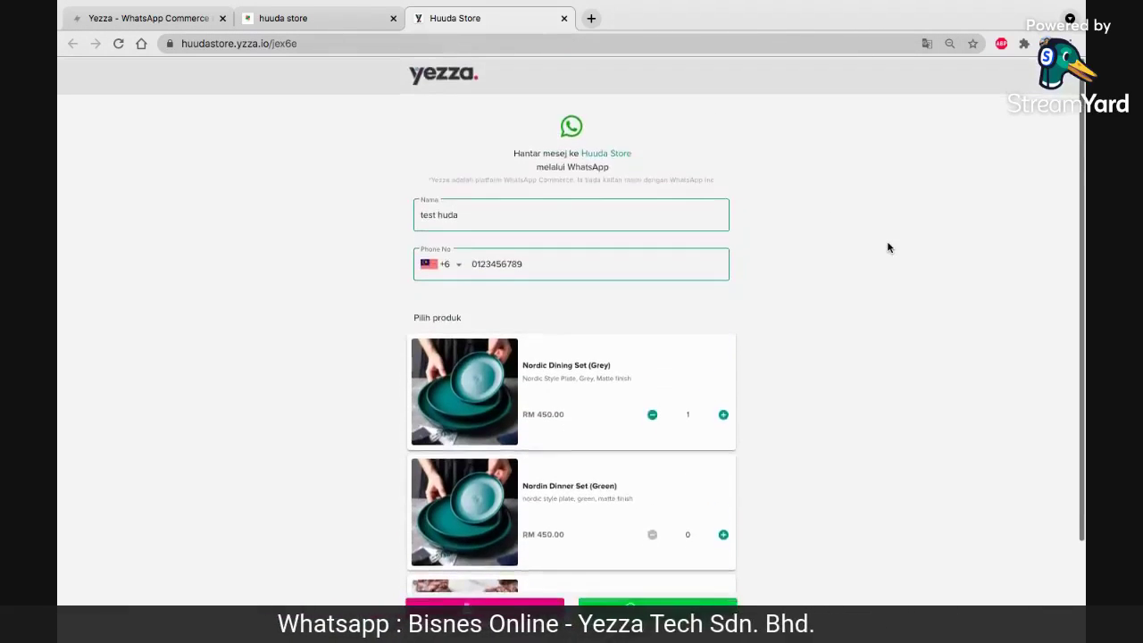
{"action": "scroll", "coordinate": [887, 247], "scroll_direction": "down", "scroll_amount": 2}
{"action": "scroll", "coordinate": [887, 247], "scroll_direction": "up", "scroll_amount": 2}
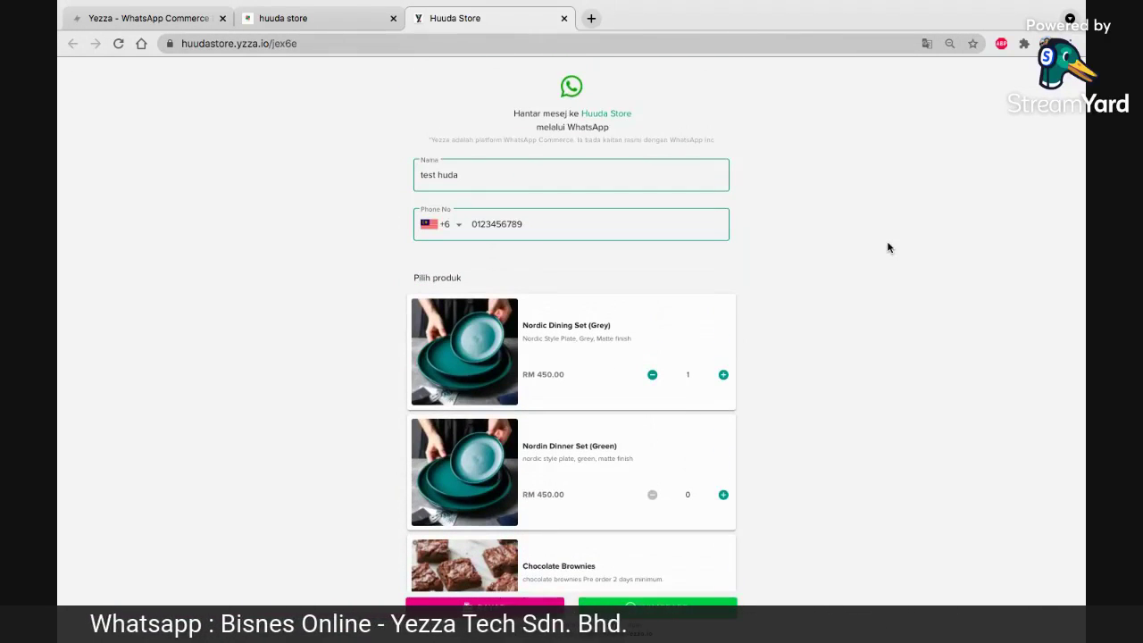
{"action": "scroll", "coordinate": [832, 234], "scroll_direction": "down", "scroll_amount": 1}
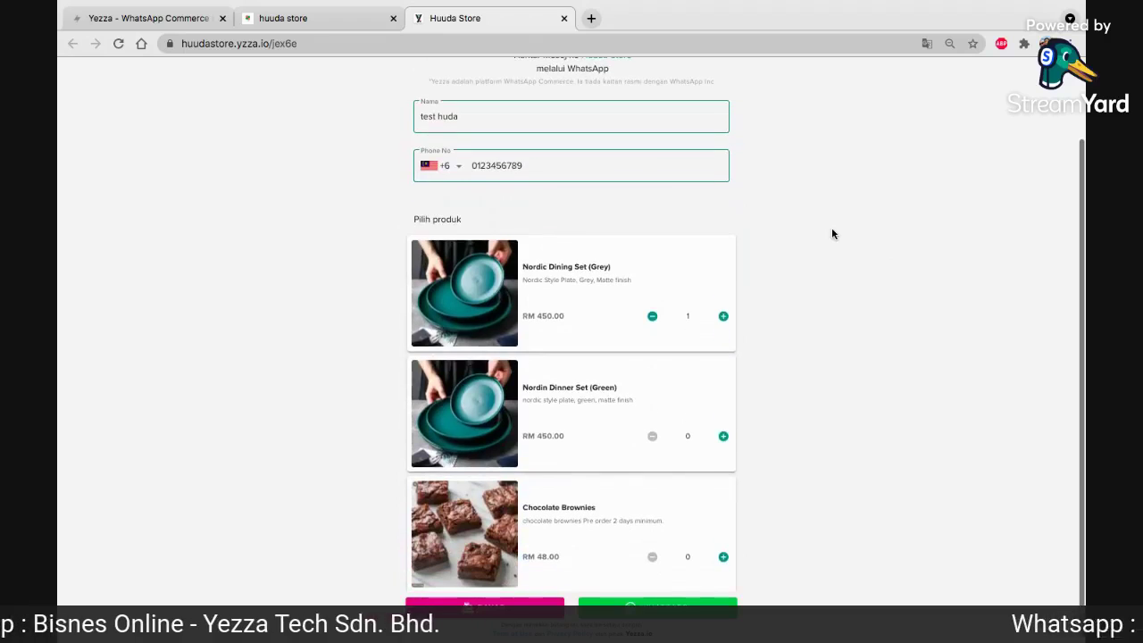
{"action": "scroll", "coordinate": [831, 234], "scroll_direction": "up", "scroll_amount": 1}
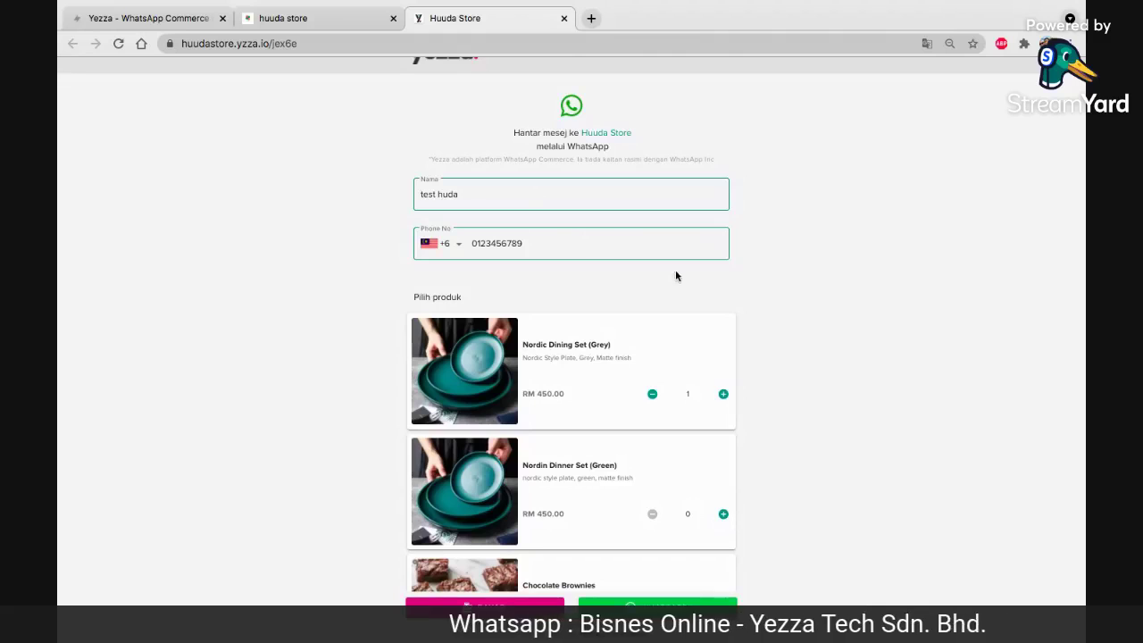
- Switch to the store admin and browse the list of all customers and their order statuses
{"action": "left_click", "coordinate": [193, 18]}
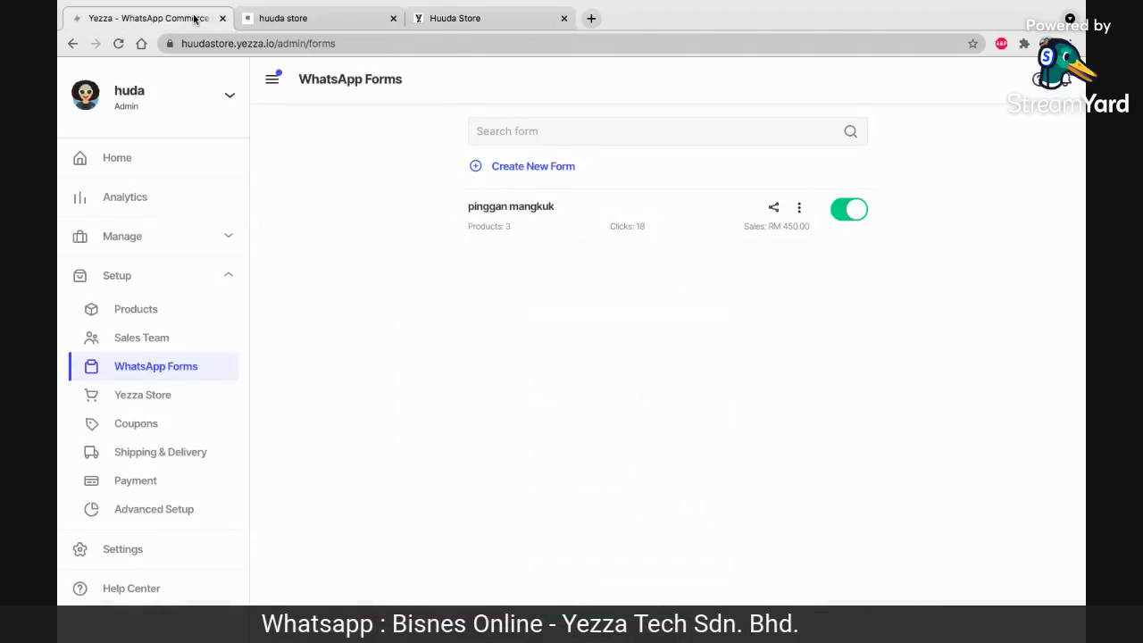
{"action": "left_click", "coordinate": [208, 239]}
{"action": "left_click", "coordinate": [166, 299]}
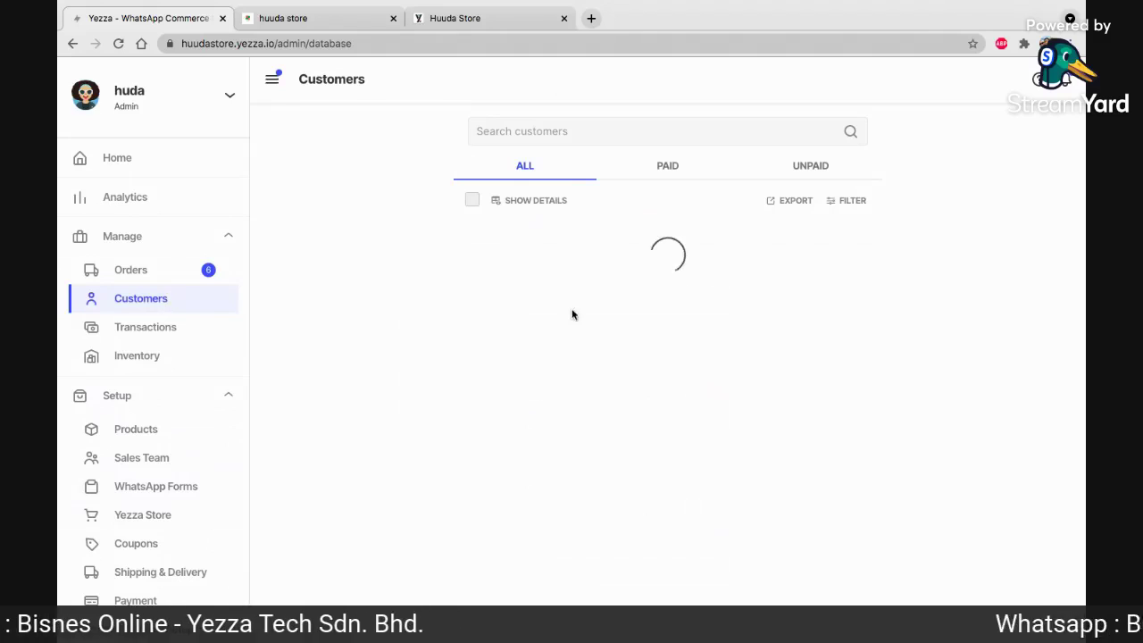
{"action": "scroll", "coordinate": [758, 367], "scroll_direction": "down", "scroll_amount": 5}
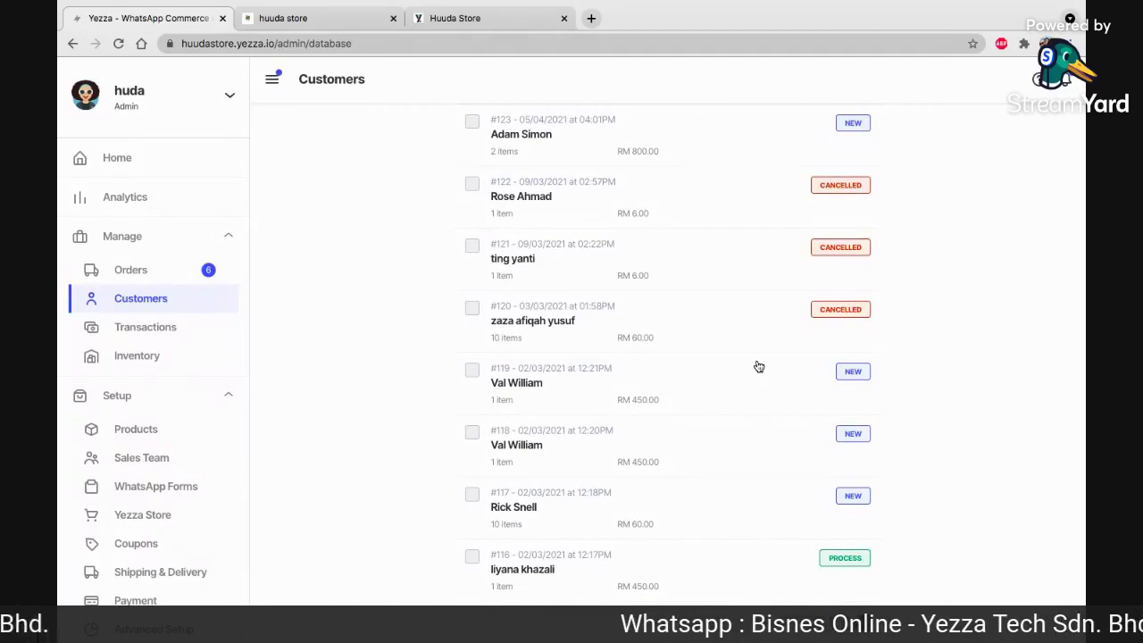
{"action": "scroll", "coordinate": [758, 367], "scroll_direction": "up", "scroll_amount": 5}
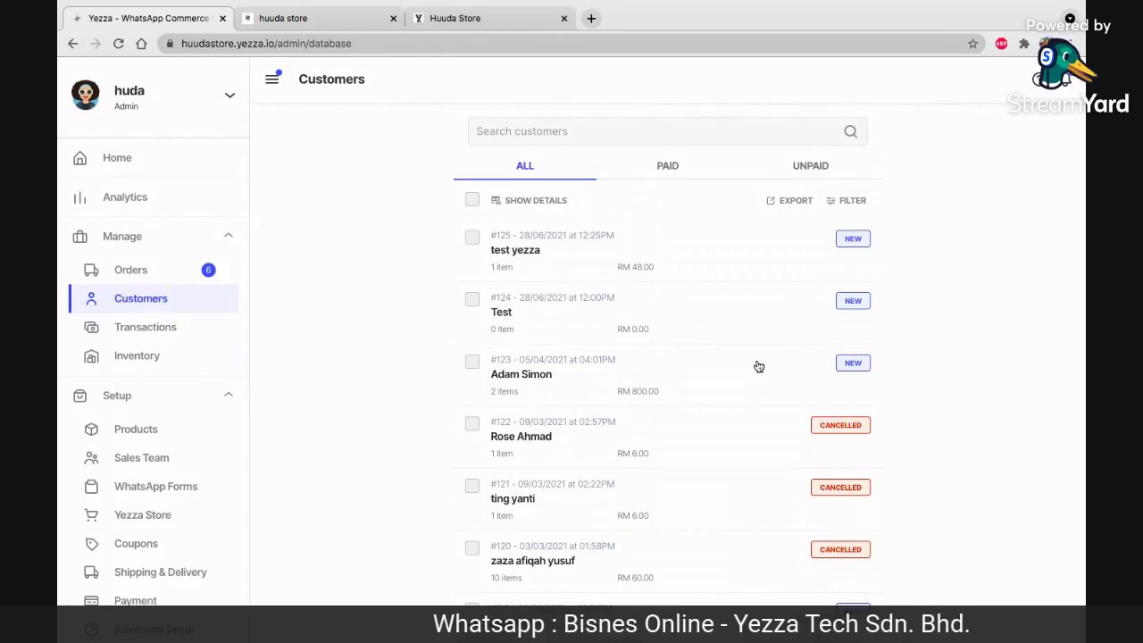
{"action": "scroll", "coordinate": [758, 367], "scroll_direction": "down", "scroll_amount": 5}
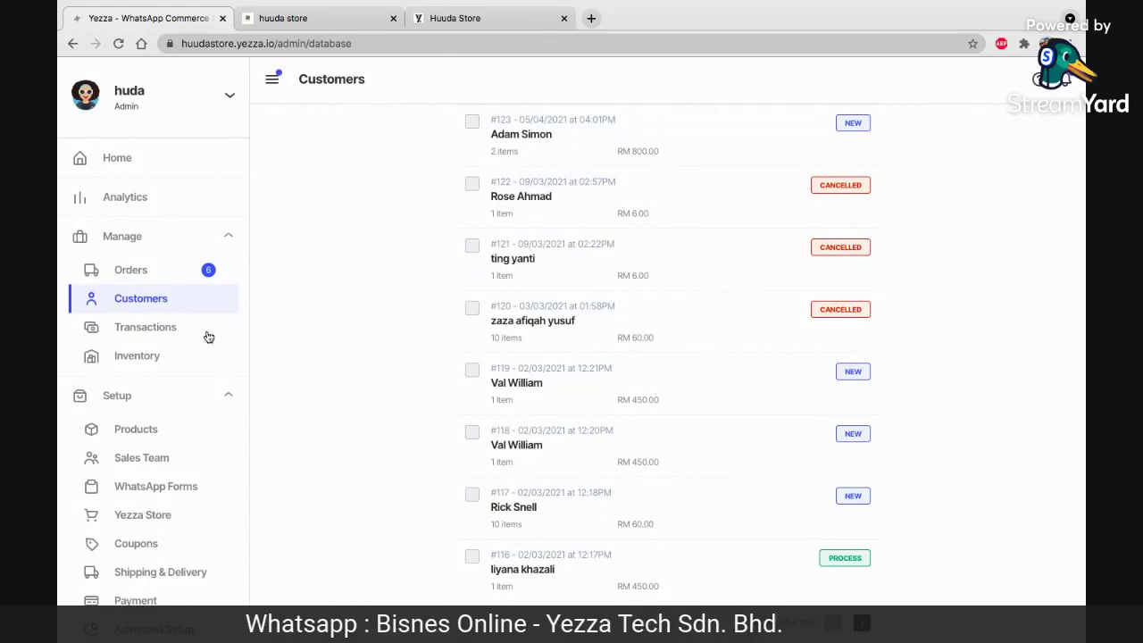
- Open the WhatsApp Forms list and compare the public store page with the order form page, ending back in the admin
{"action": "left_click", "coordinate": [169, 487]}
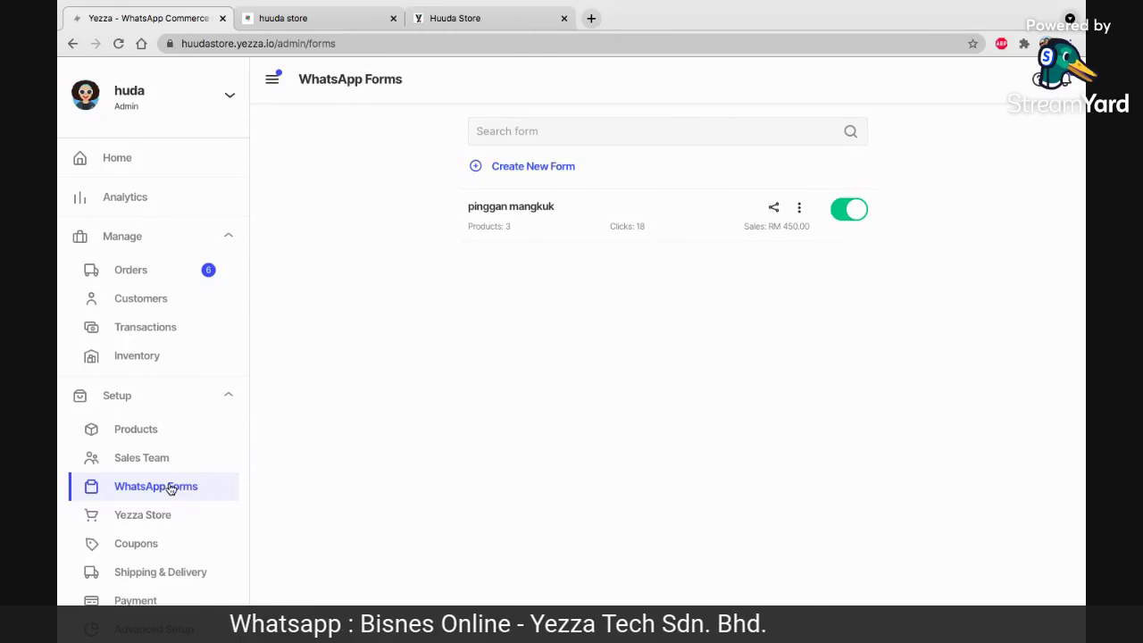
{"action": "left_click", "coordinate": [358, 18]}
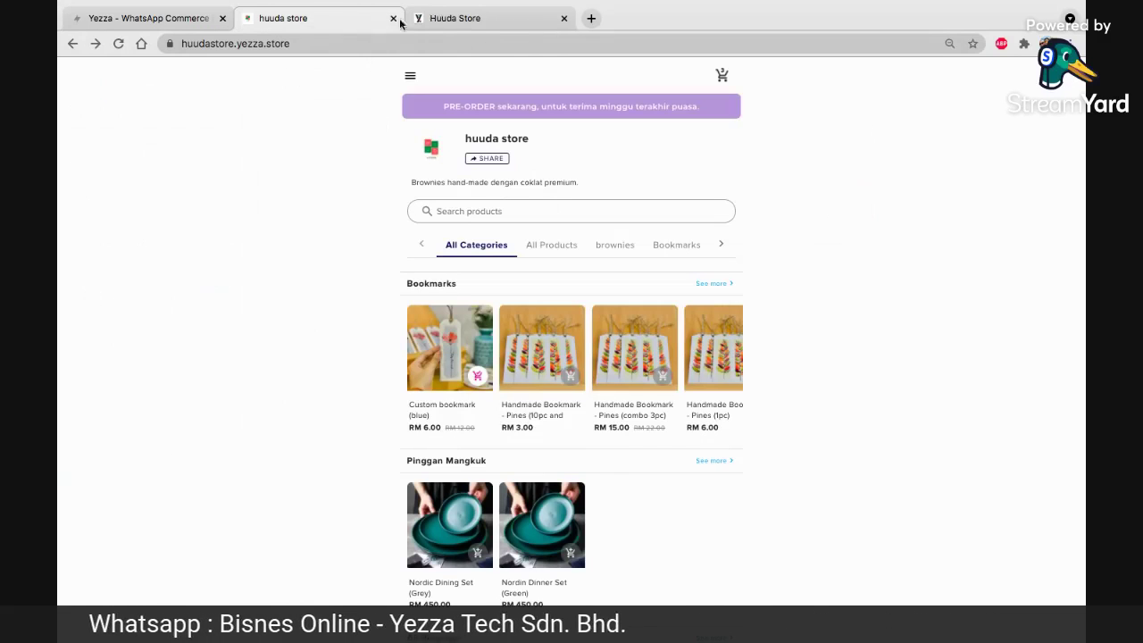
{"action": "left_click", "coordinate": [474, 19]}
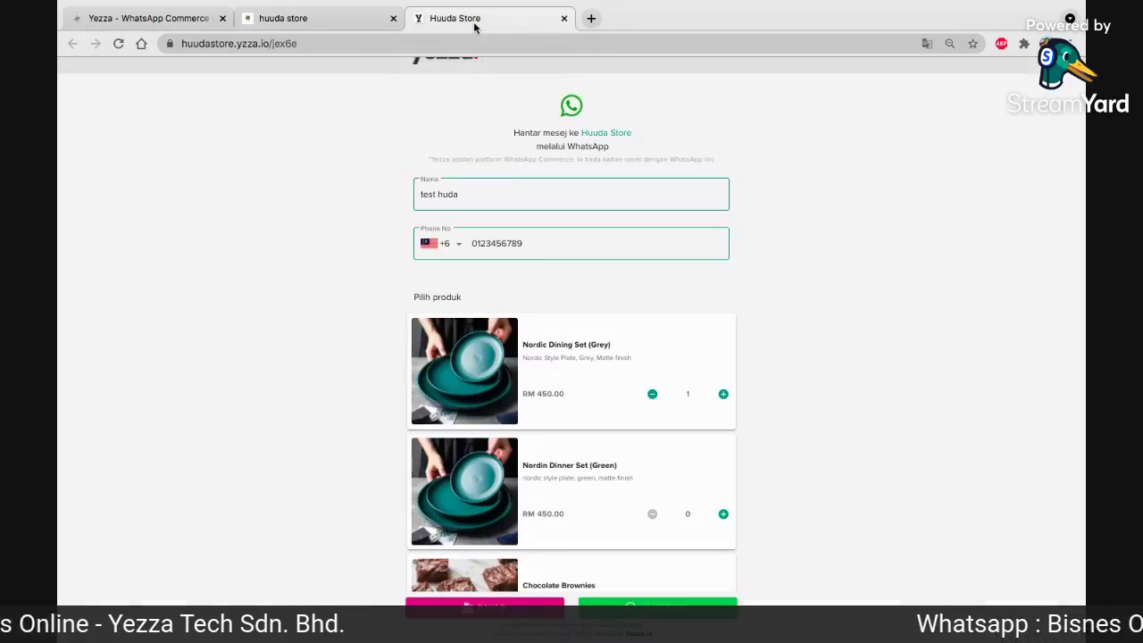
{"action": "left_click", "coordinate": [343, 20]}
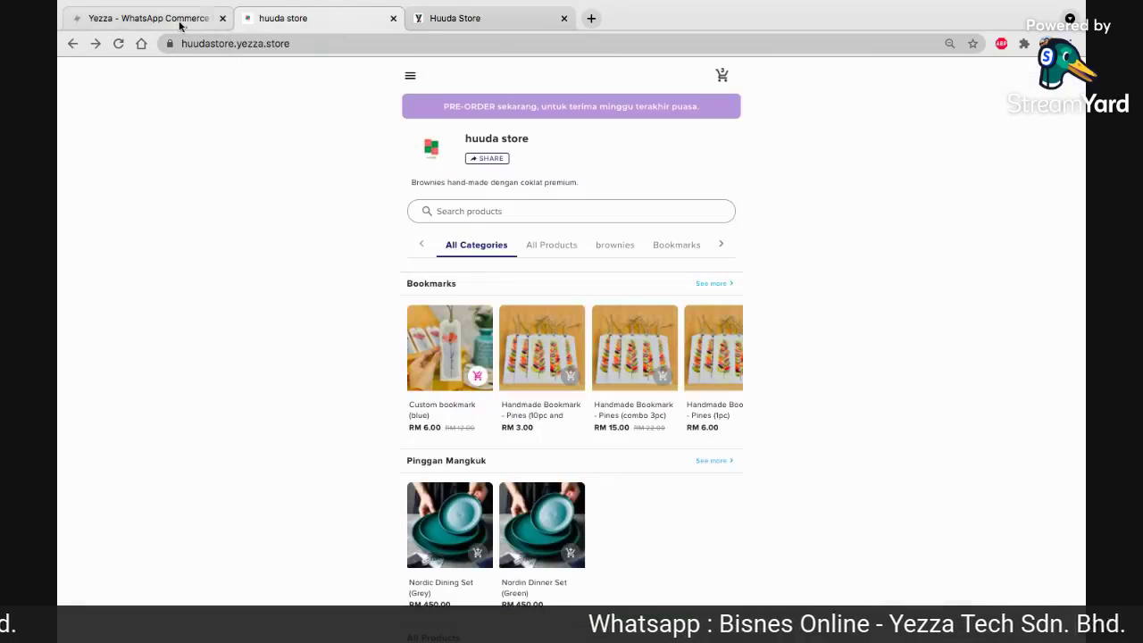
{"action": "left_click", "coordinate": [179, 20]}
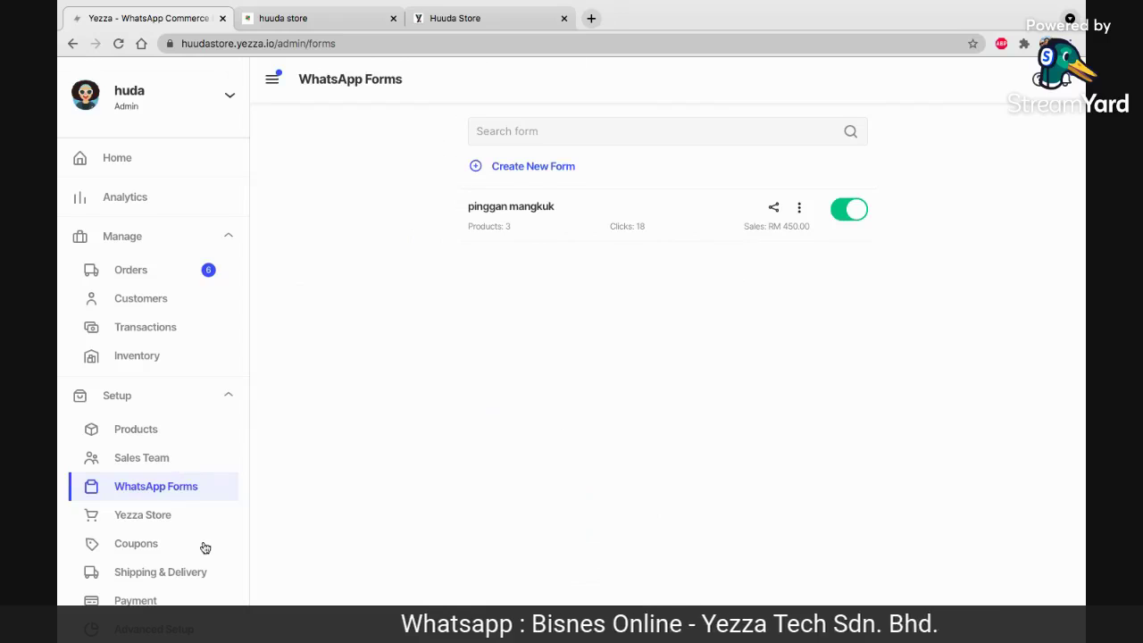
{"action": "scroll", "coordinate": [204, 545], "scroll_direction": "down", "scroll_amount": 2}
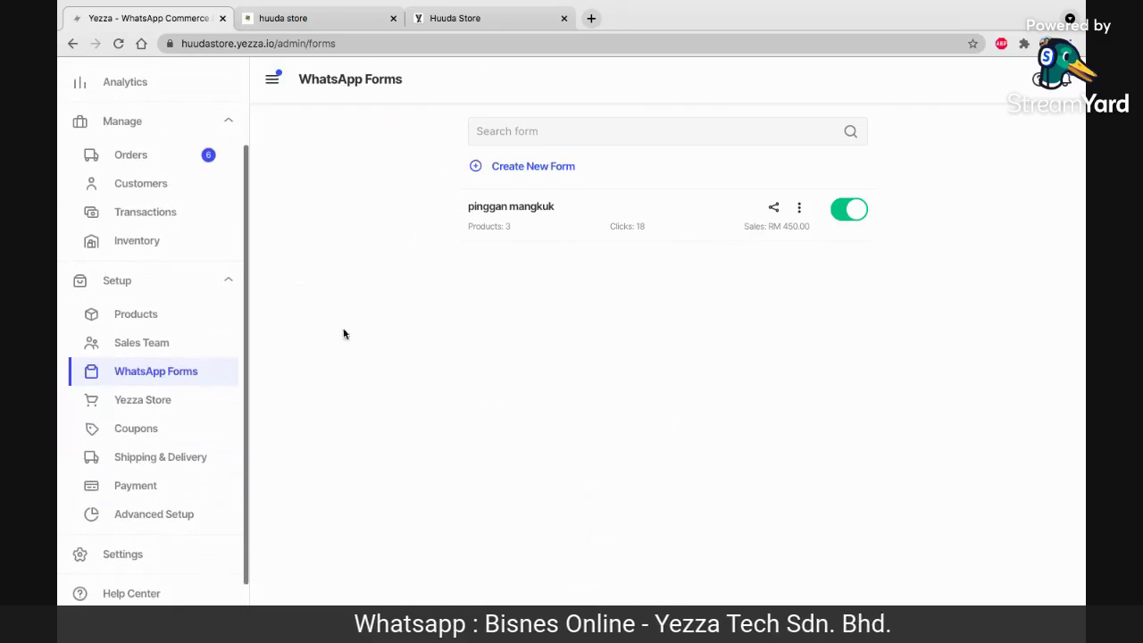
{"action": "left_click", "coordinate": [174, 401]}
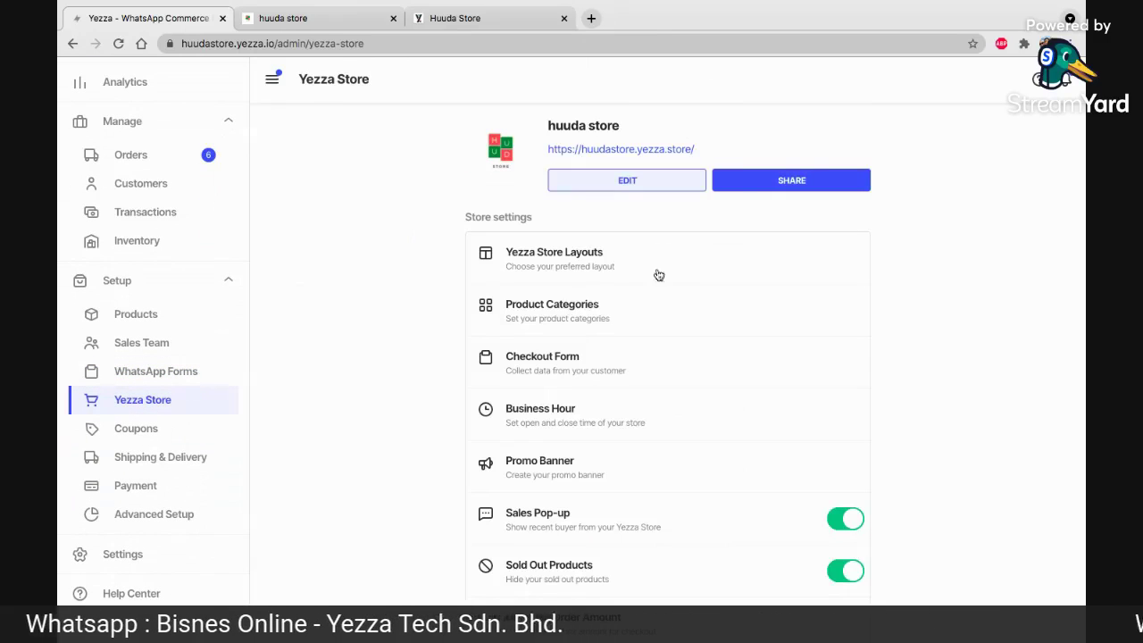
{"action": "left_click_drag", "start_coordinate": [707, 158], "coordinate": [545, 147]}
{"action": "key", "text": "ctrl+c"}
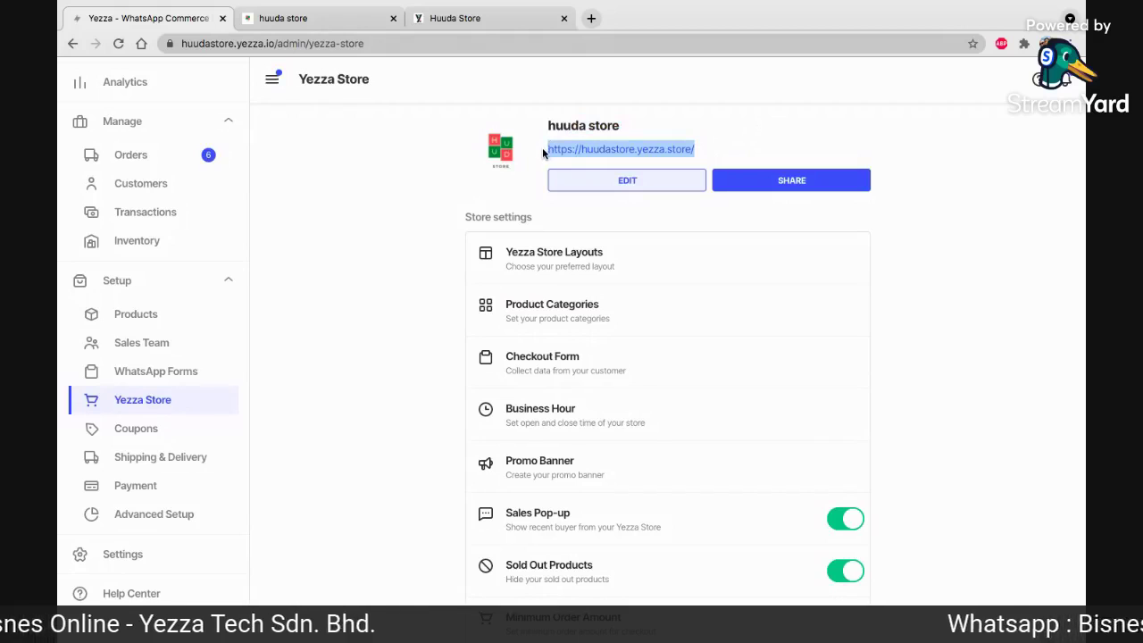
{"action": "left_click", "coordinate": [592, 18]}
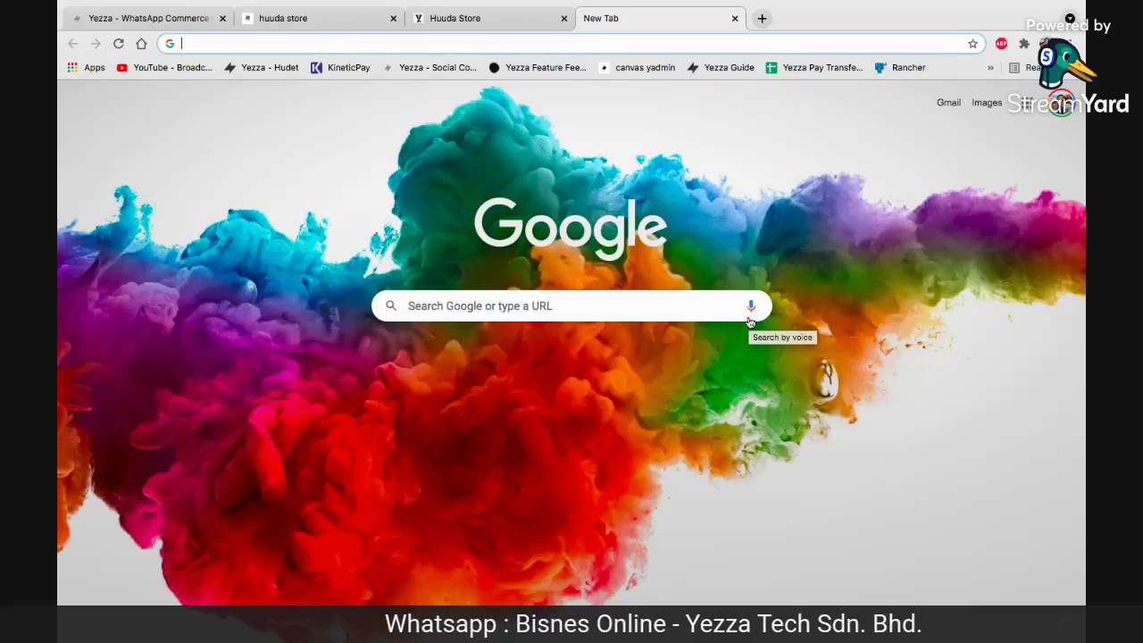
{"action": "key", "text": "ctrl+v"}
{"action": "key", "text": "Return"}
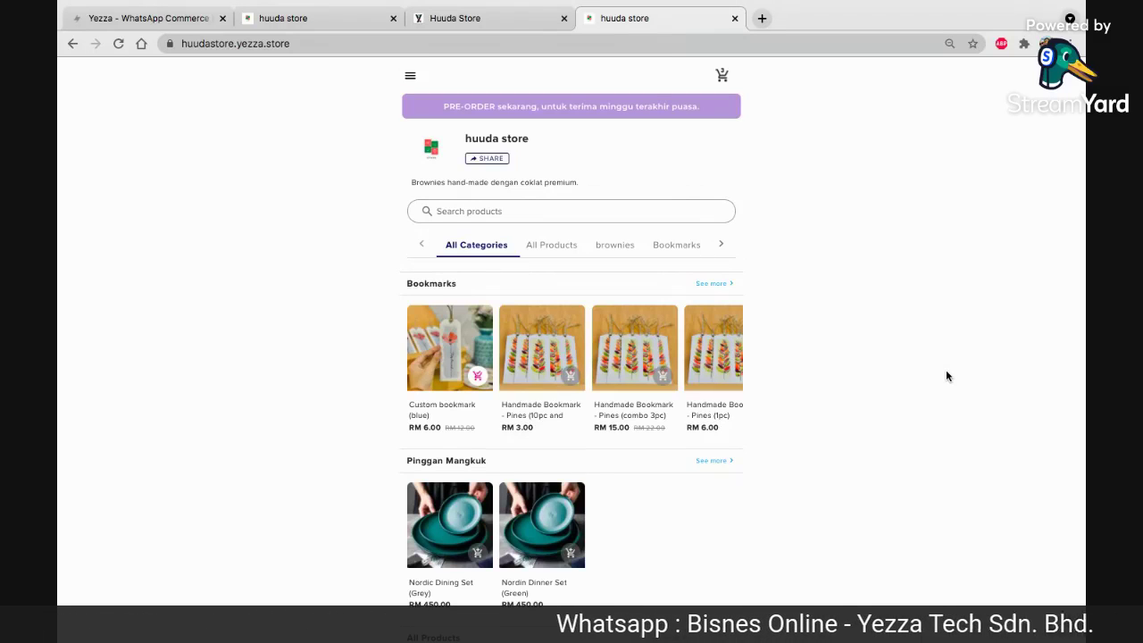
- Return to the store admin and view the share options of the pinggan mangkuk WhatsApp form, then compare the Yezza Store and WhatsApp Forms pages
{"action": "left_click", "coordinate": [304, 18]}
{"action": "left_click", "coordinate": [136, 21]}
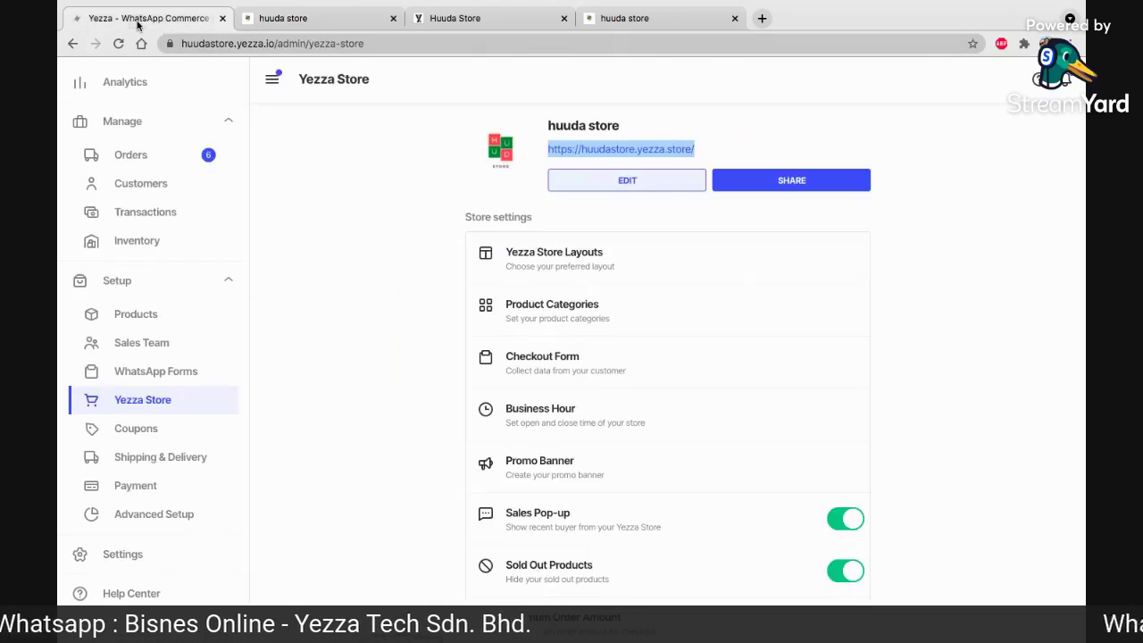
{"action": "left_click", "coordinate": [168, 379]}
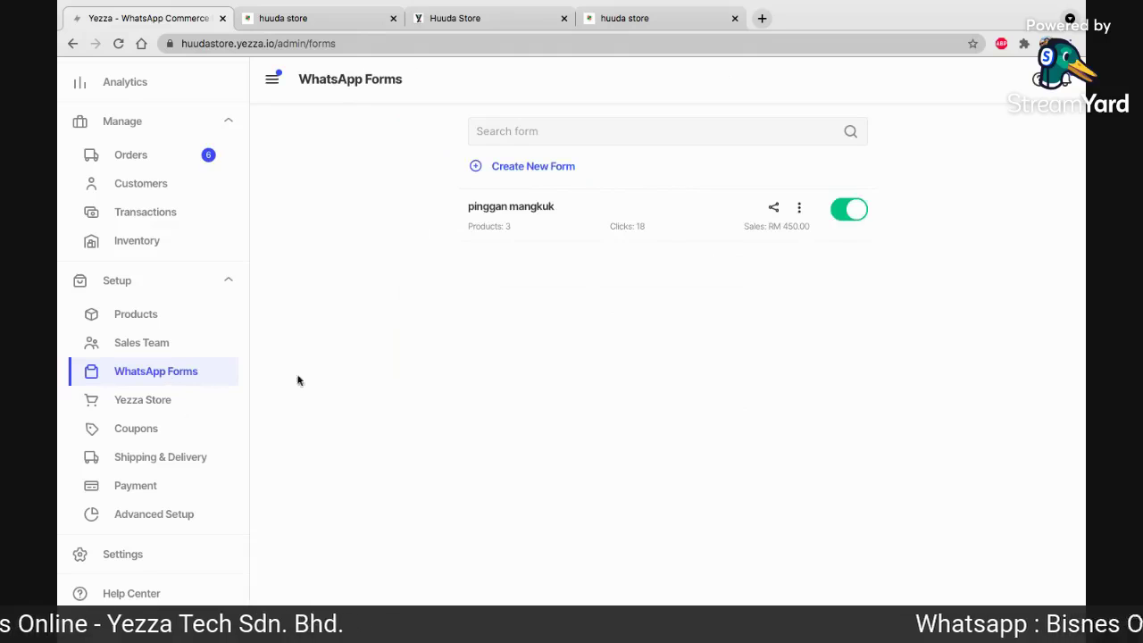
{"action": "left_click", "coordinate": [773, 209]}
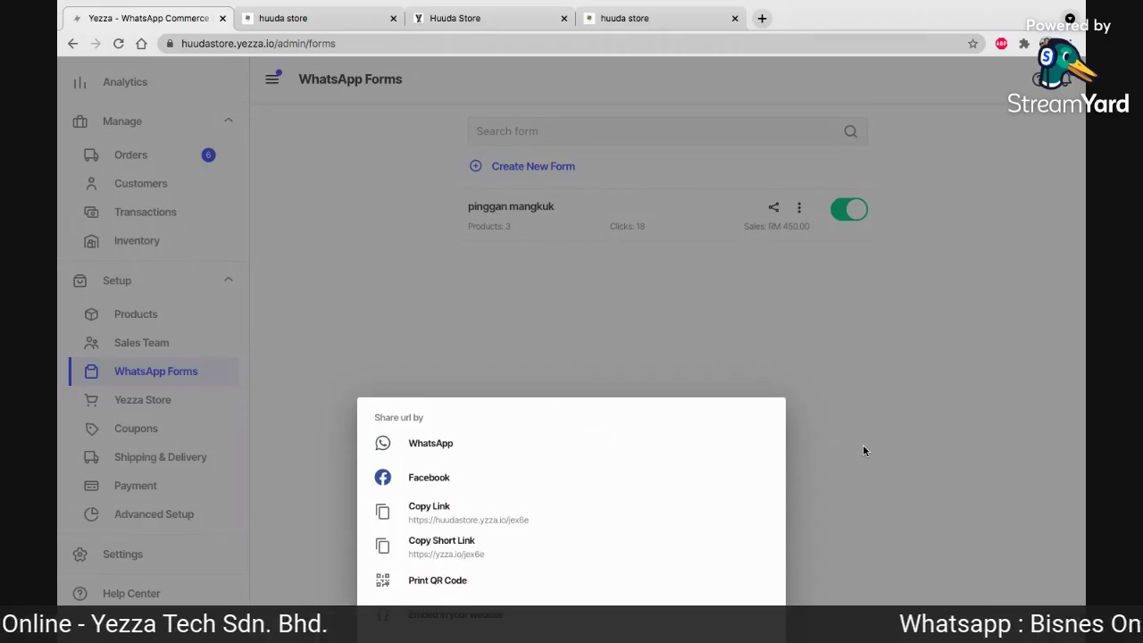
{"action": "left_click", "coordinate": [763, 19]}
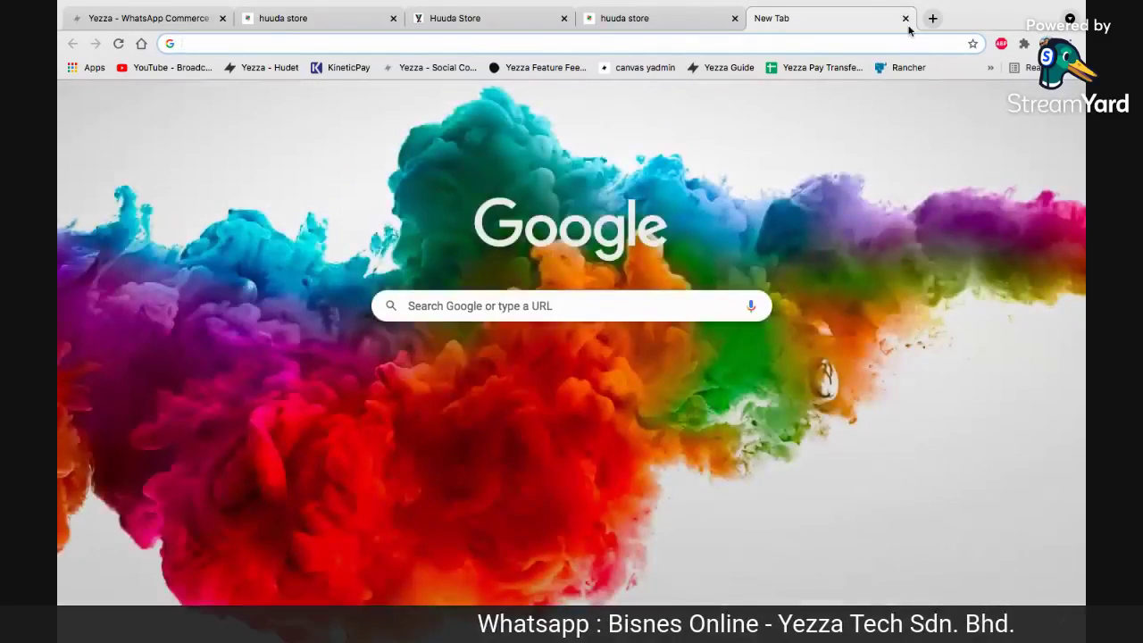
{"action": "left_click", "coordinate": [905, 19]}
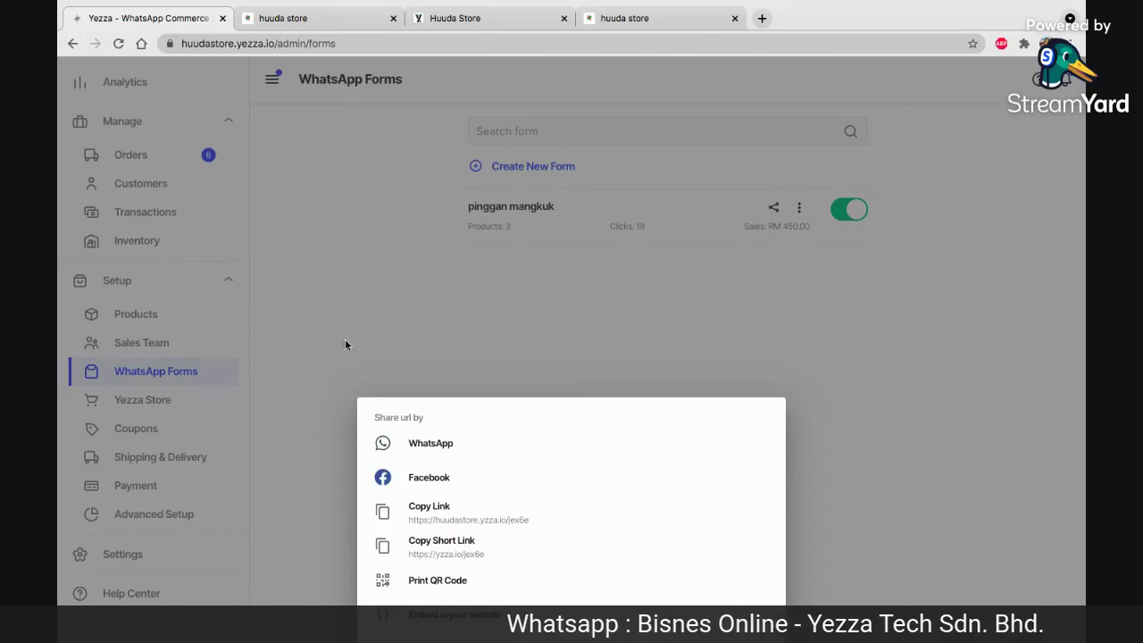
{"action": "left_click", "coordinate": [337, 301]}
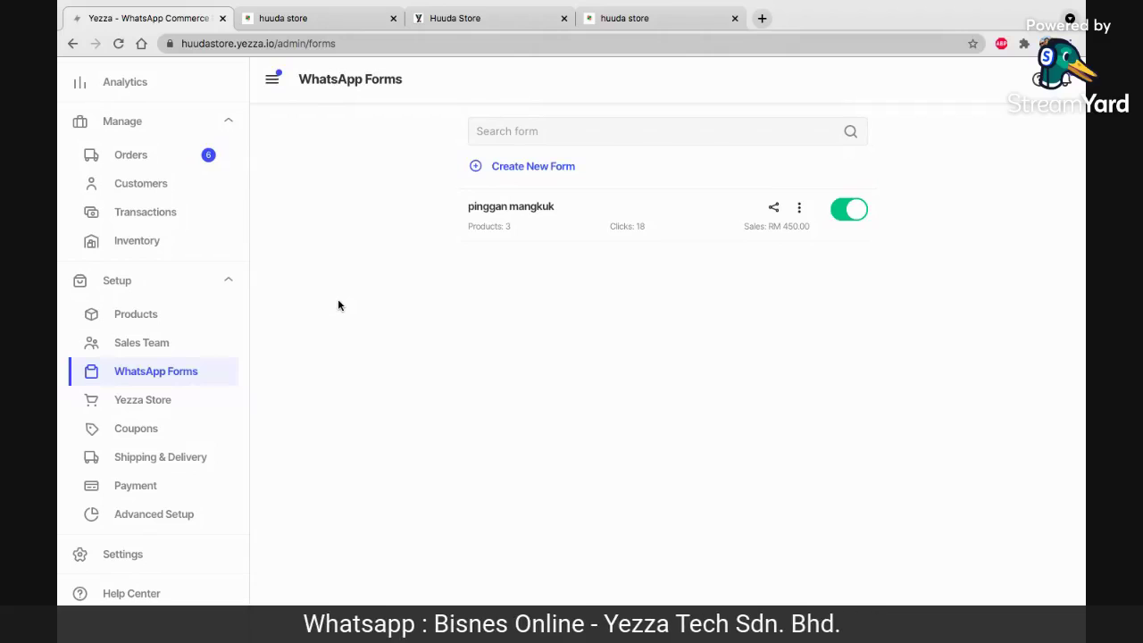
{"action": "left_click", "coordinate": [142, 401]}
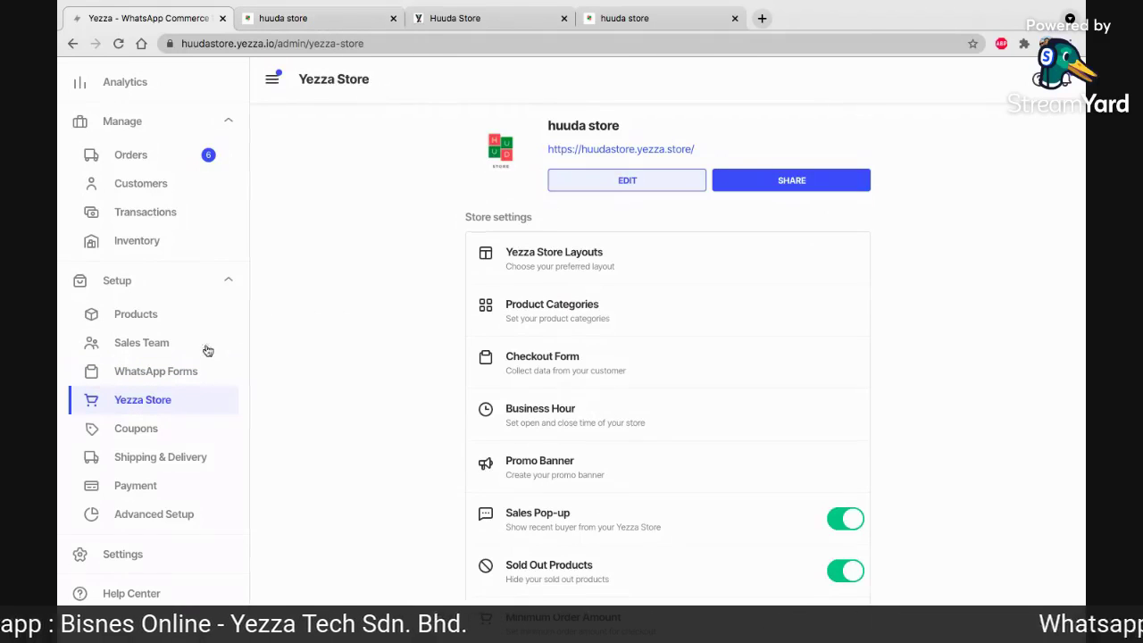
{"action": "left_click", "coordinate": [158, 373]}
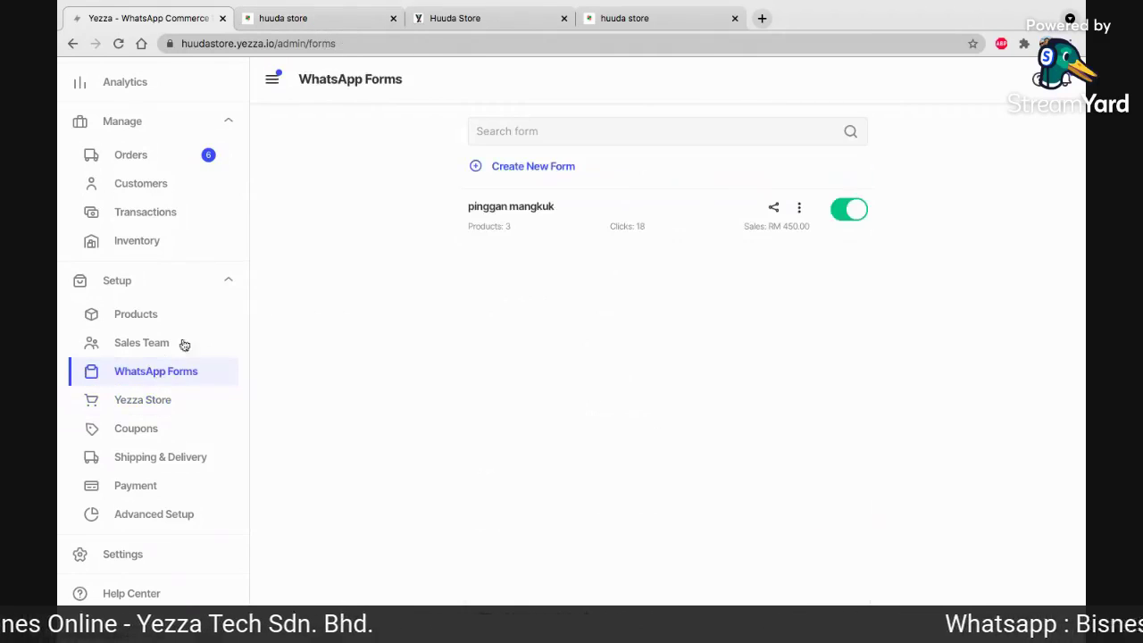
- Open the pending orders and look through them down to the oldest October 2020 entries
{"action": "left_click", "coordinate": [166, 160]}
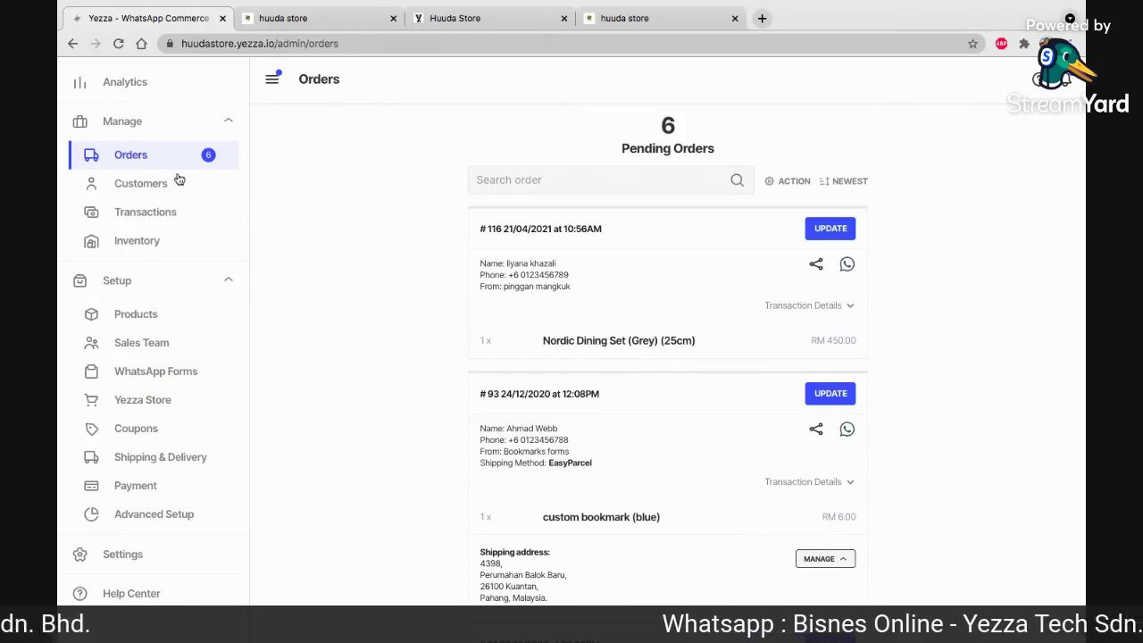
{"action": "scroll", "coordinate": [170, 228], "scroll_direction": "up", "scroll_amount": 1}
{"action": "left_click", "coordinate": [203, 305]}
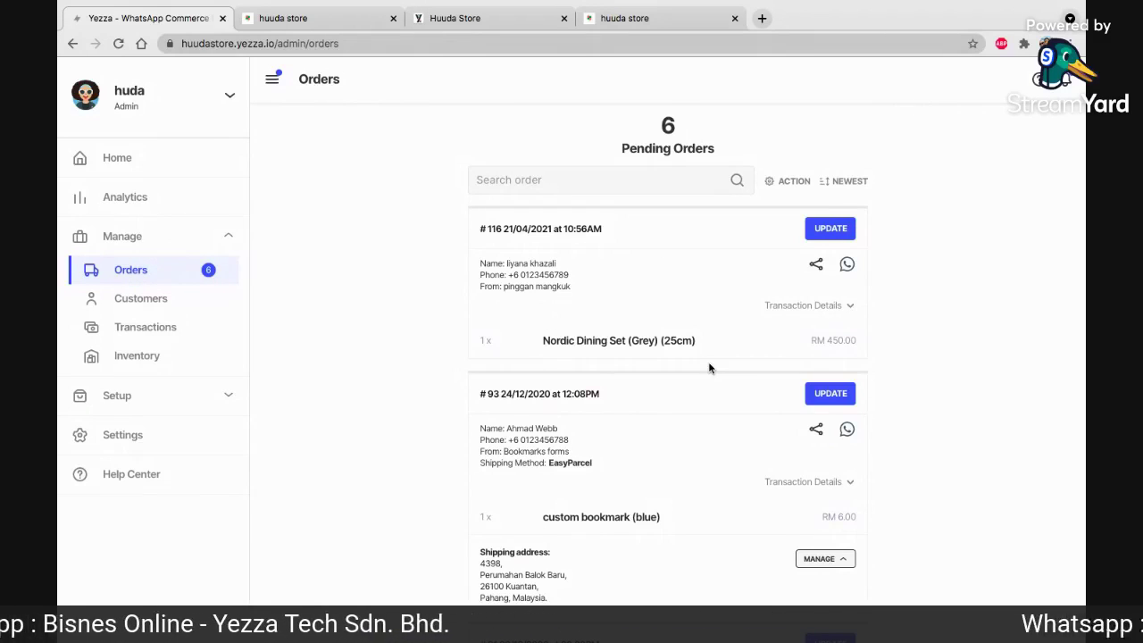
{"action": "scroll", "coordinate": [710, 368], "scroll_direction": "down", "scroll_amount": 8}
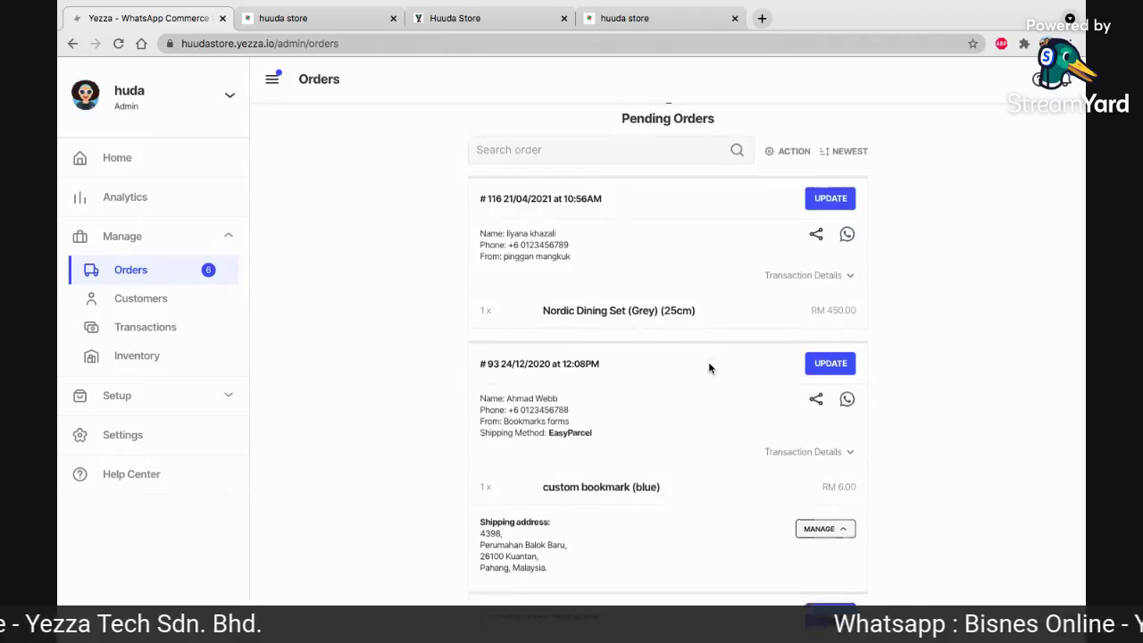
{"action": "scroll", "coordinate": [710, 368], "scroll_direction": "down", "scroll_amount": 5}
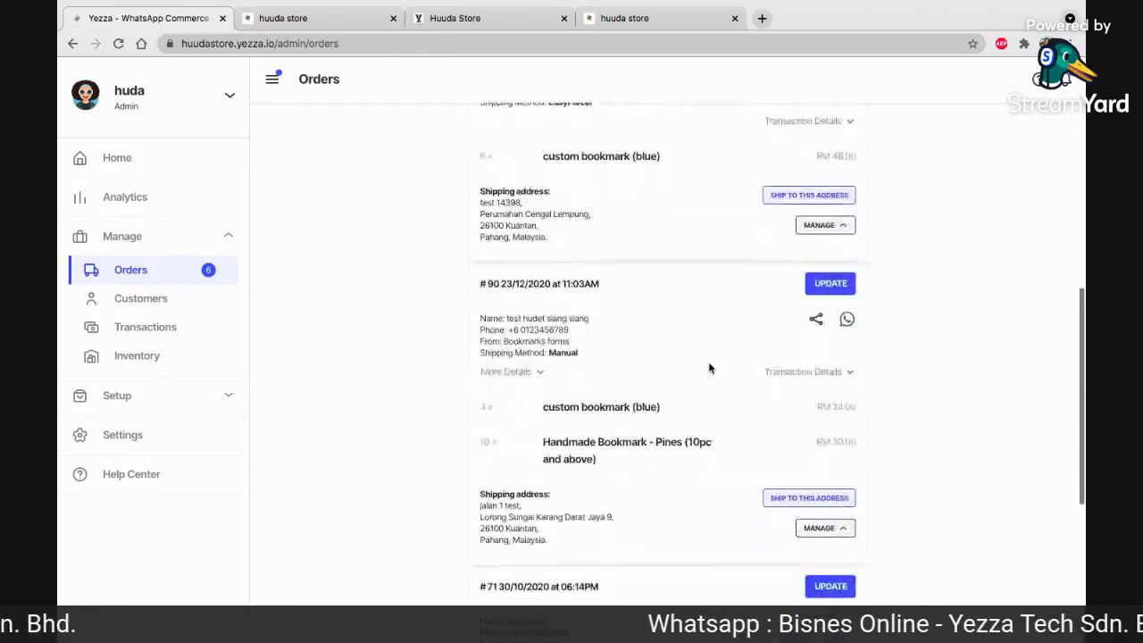
{"action": "scroll", "coordinate": [710, 368], "scroll_direction": "down", "scroll_amount": 2}
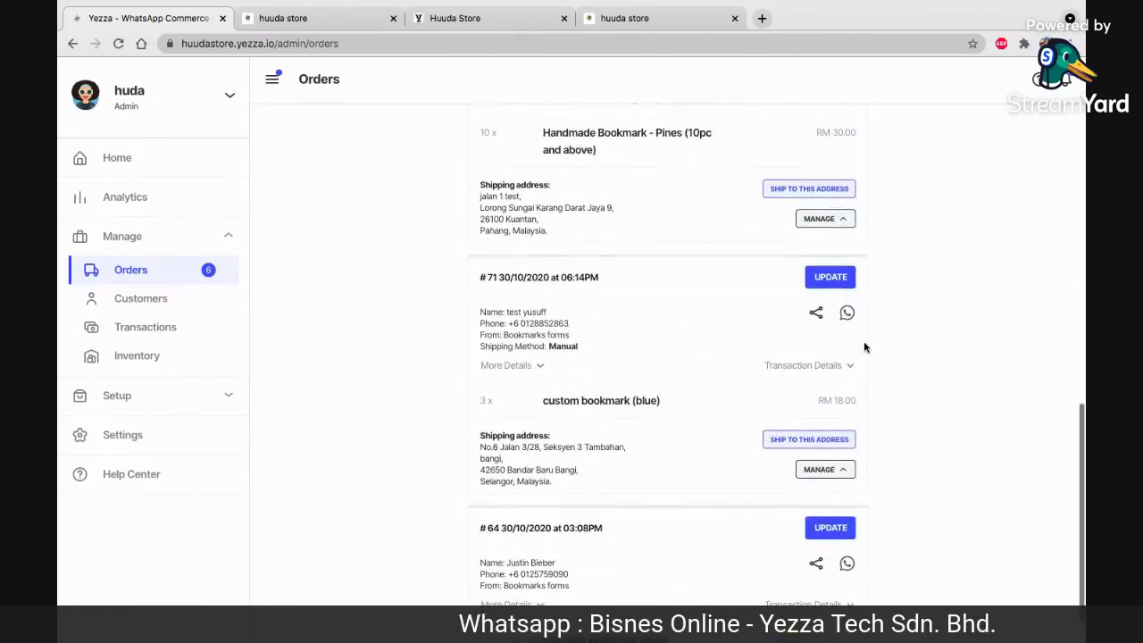
{"action": "scroll", "coordinate": [866, 331], "scroll_direction": "down", "scroll_amount": 1}
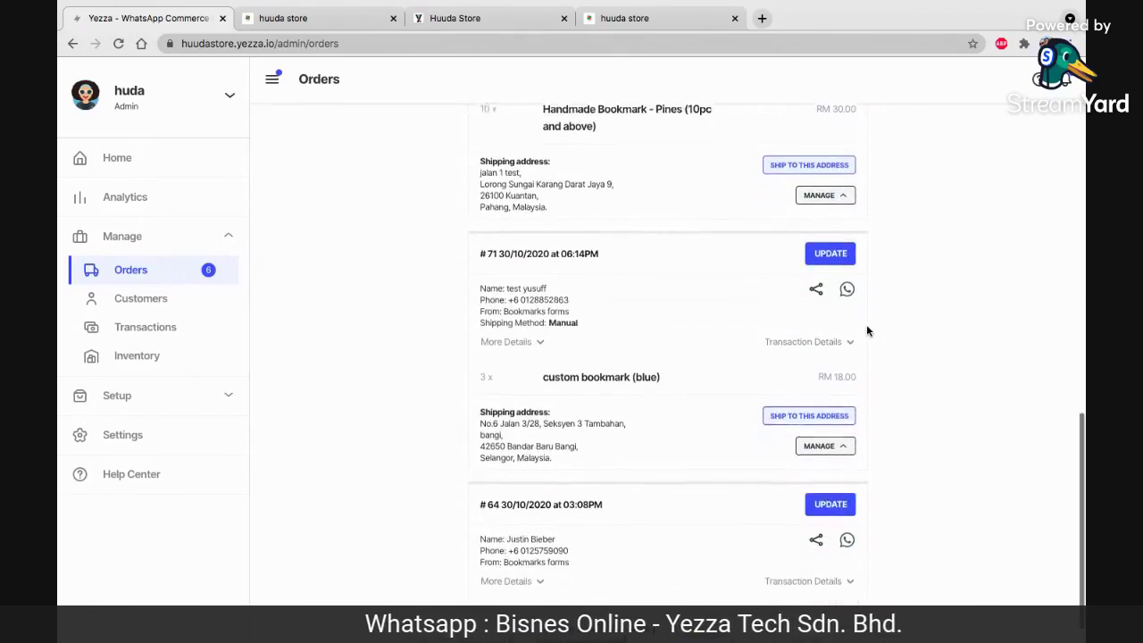
- View the status update options of the 30/10/2020 06:14PM order and dismiss them without choosing one
{"action": "left_click", "coordinate": [837, 247]}
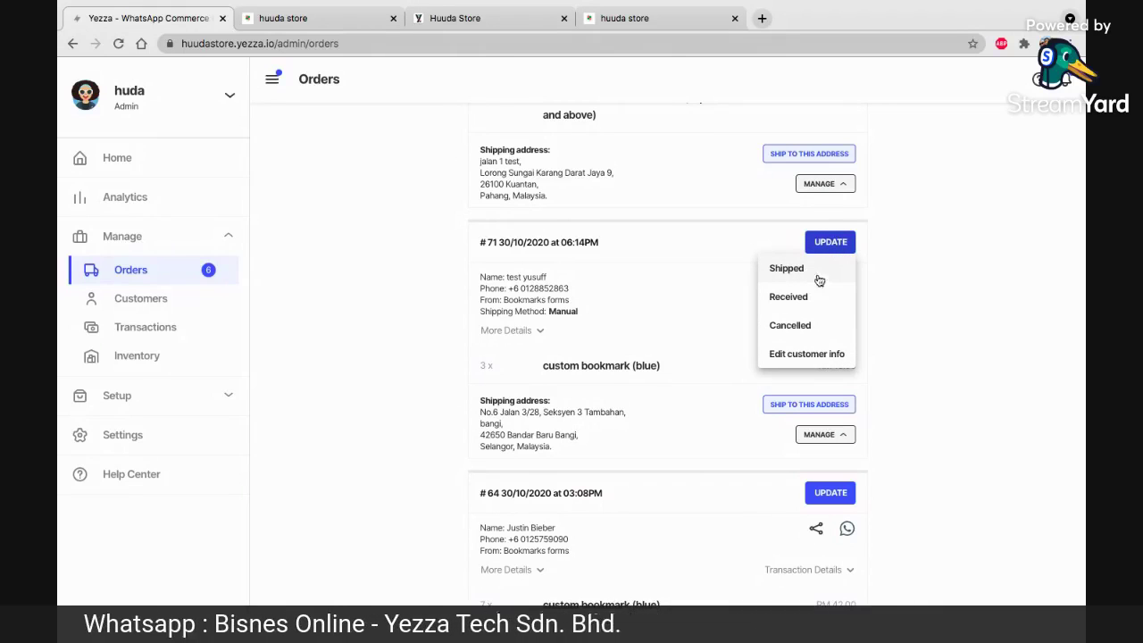
{"action": "left_click", "coordinate": [897, 369]}
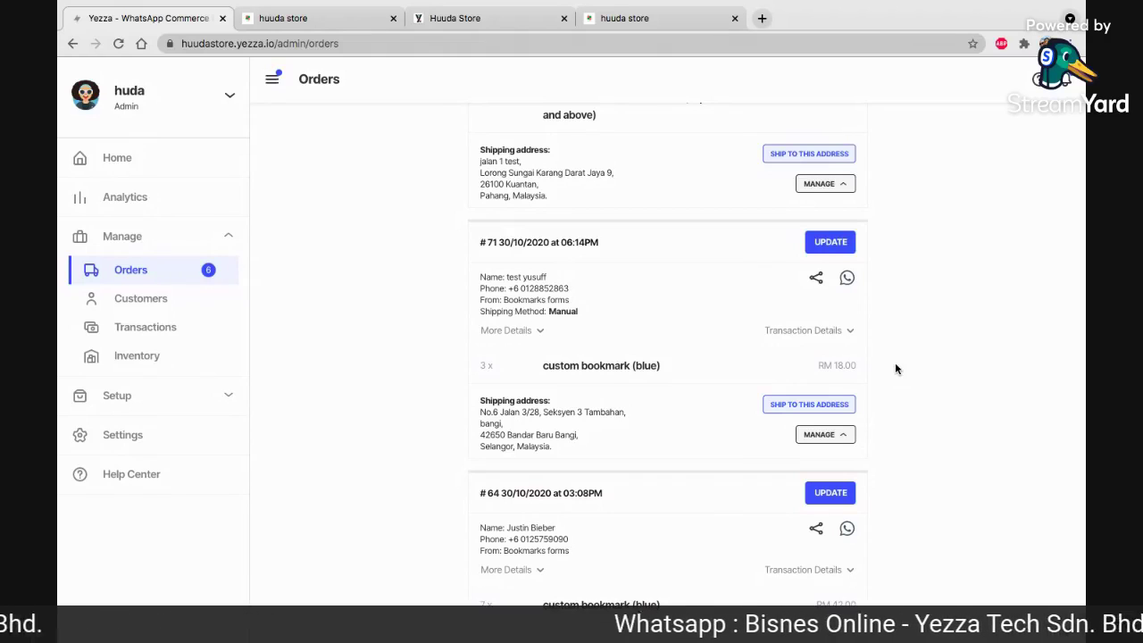
{"action": "scroll", "coordinate": [896, 369], "scroll_direction": "up", "scroll_amount": 10}
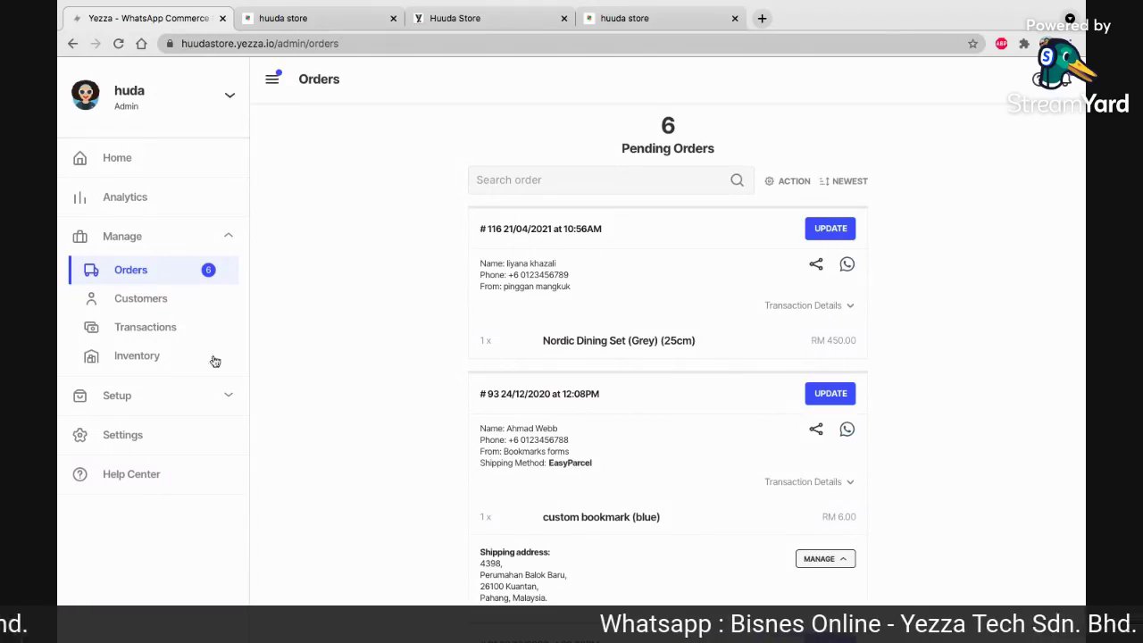
- Open the Sales Team setup page and compare the members listed under the Admin and Sales roles
{"action": "left_click", "coordinate": [191, 395]}
{"action": "scroll", "coordinate": [184, 411], "scroll_direction": "down", "scroll_amount": 3}
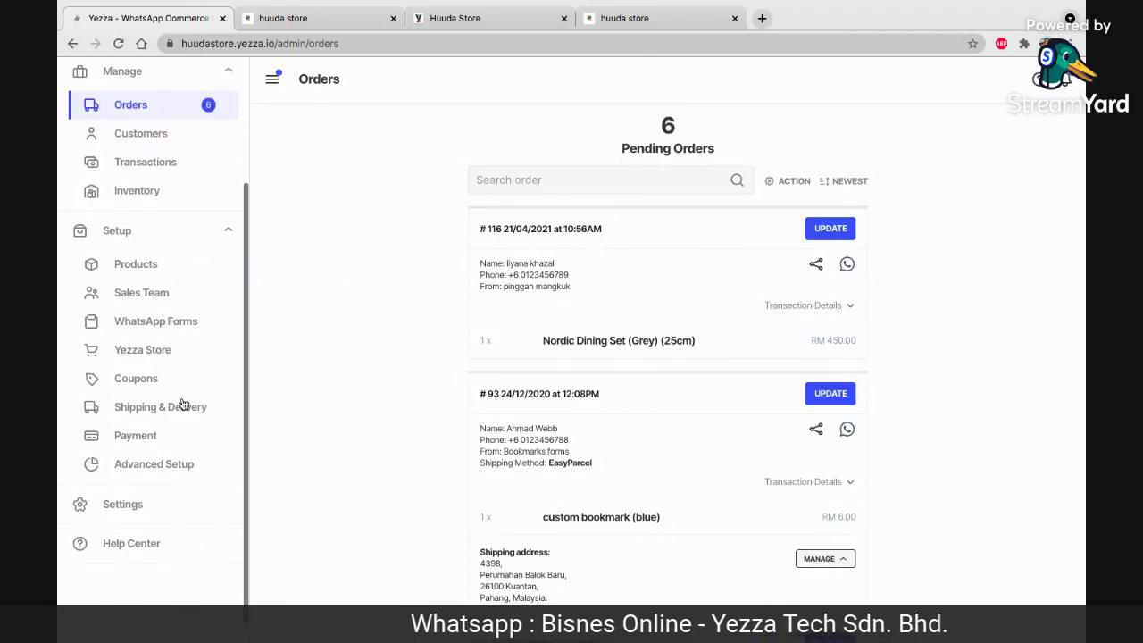
{"action": "left_click", "coordinate": [162, 293]}
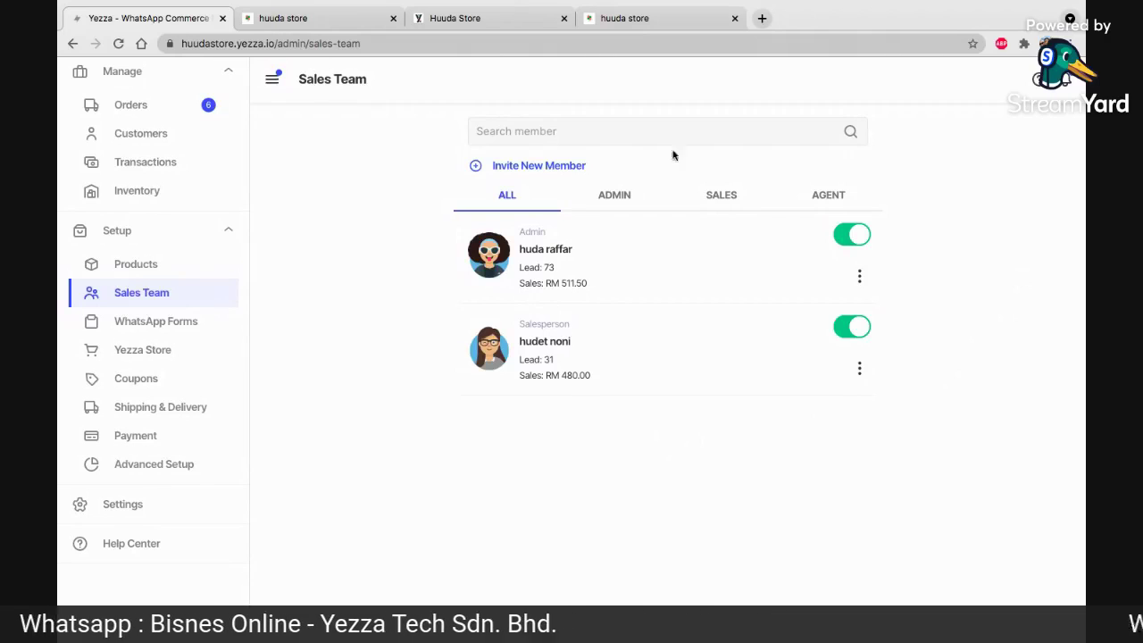
{"action": "left_click", "coordinate": [613, 196]}
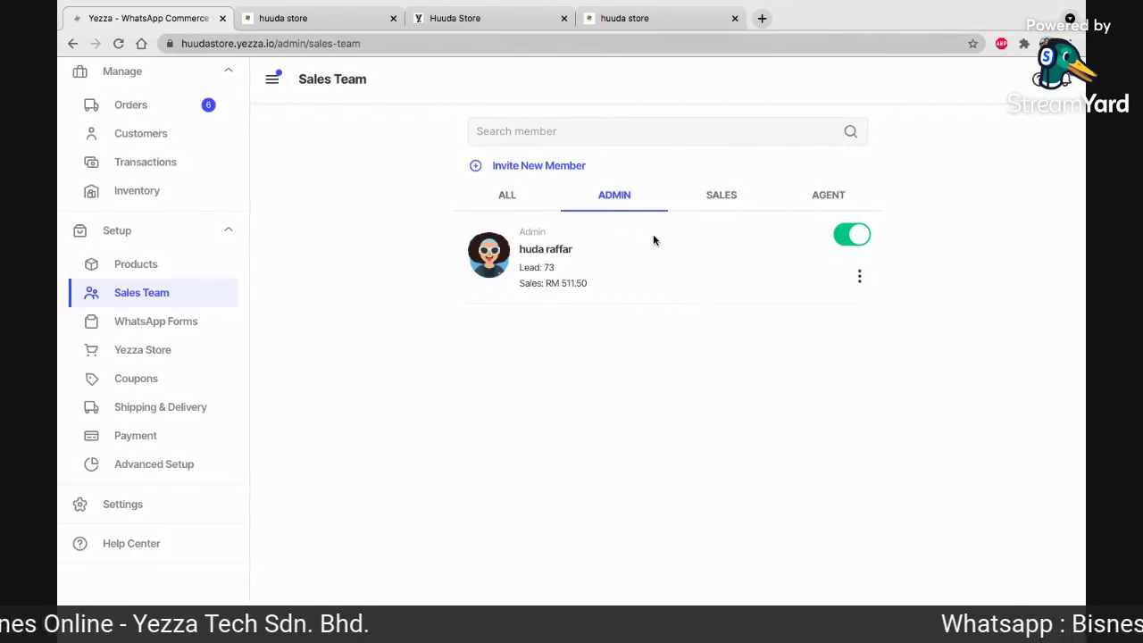
{"action": "left_click", "coordinate": [718, 202]}
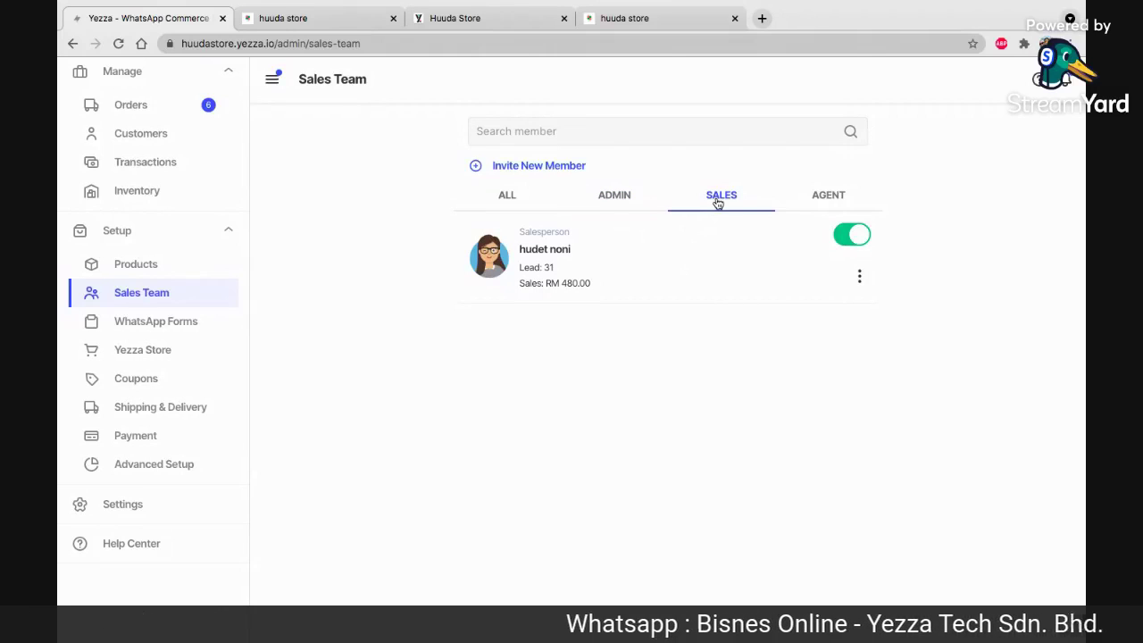
{"action": "left_click", "coordinate": [619, 197]}
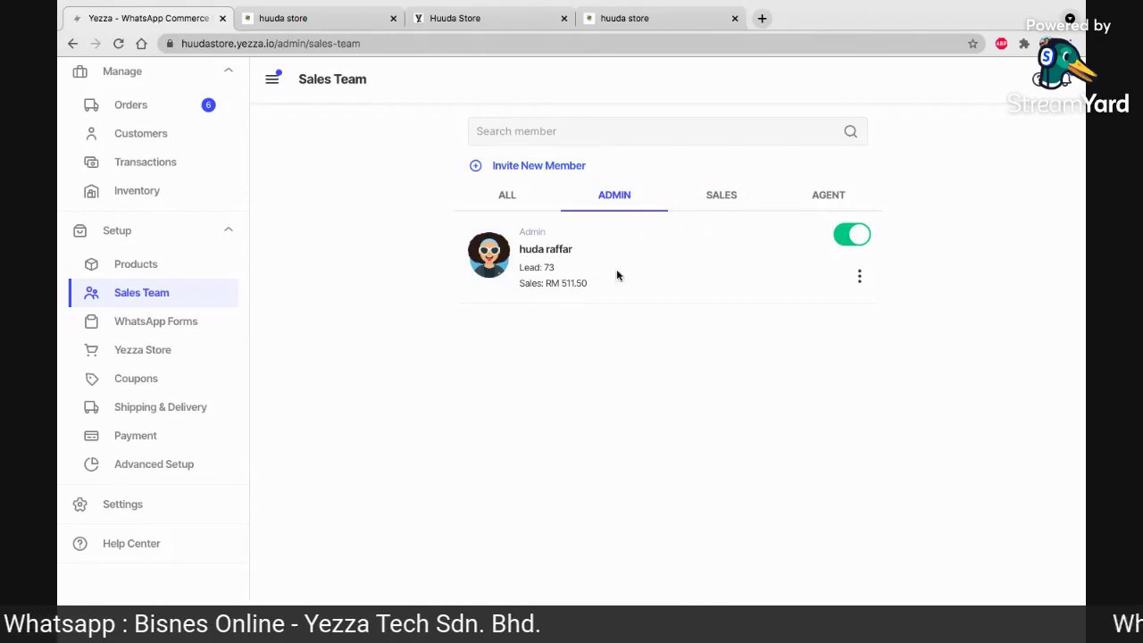
{"action": "left_click", "coordinate": [726, 202]}
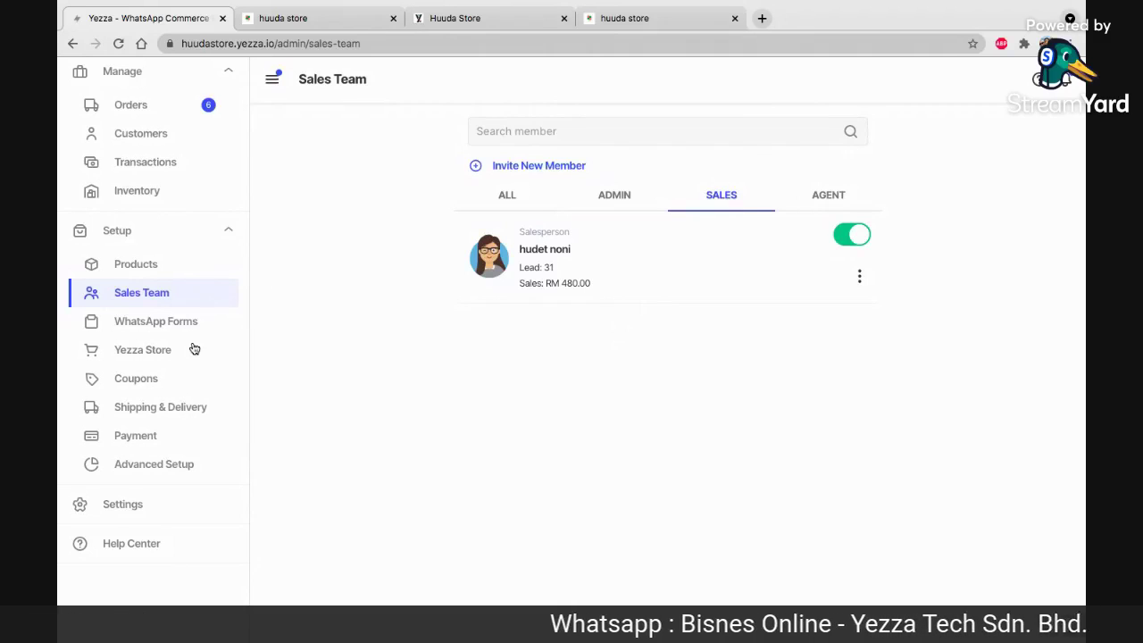
{"action": "scroll", "coordinate": [186, 315], "scroll_direction": "up", "scroll_amount": 2}
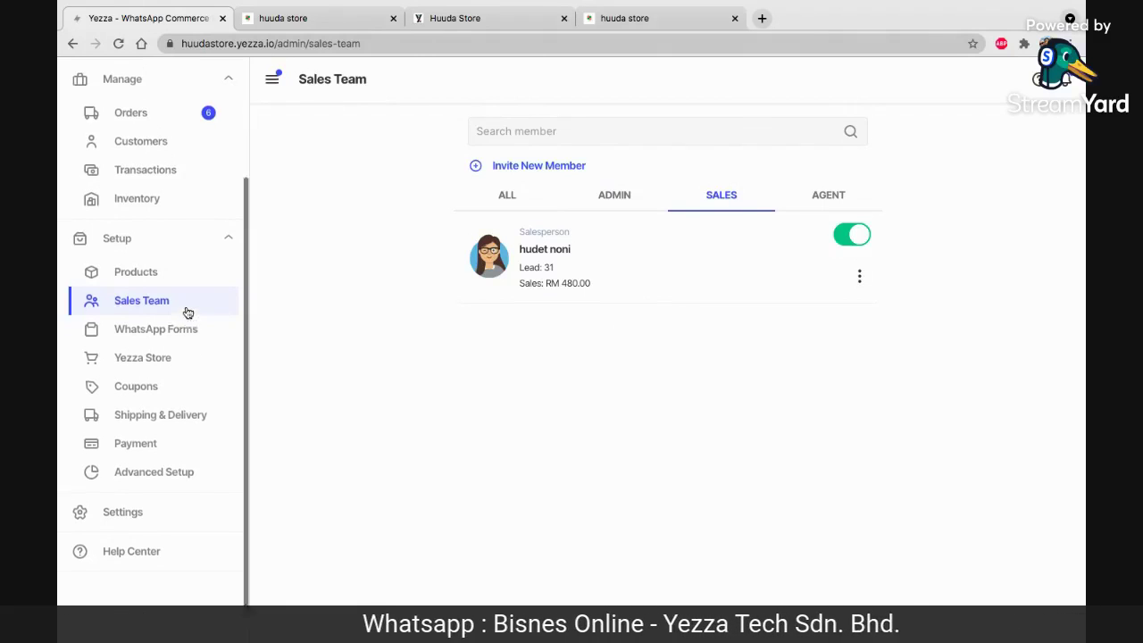
{"action": "left_click", "coordinate": [209, 258]}
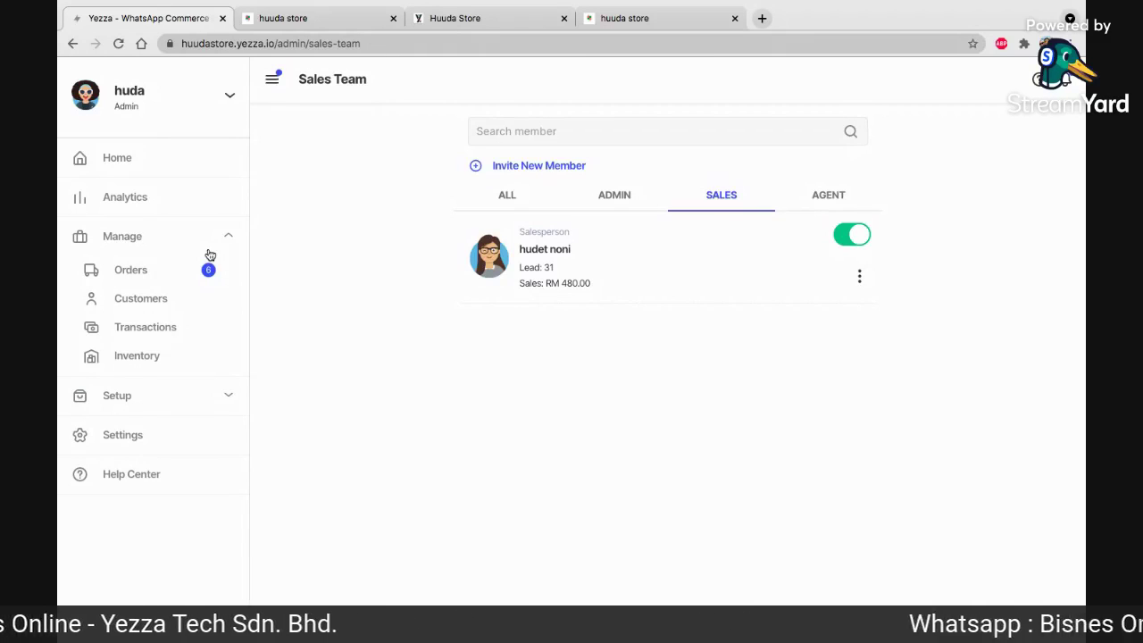
- Open the yezza.io website in a new browser tab
{"action": "left_click", "coordinate": [760, 19]}
{"action": "type", "text": "y"}
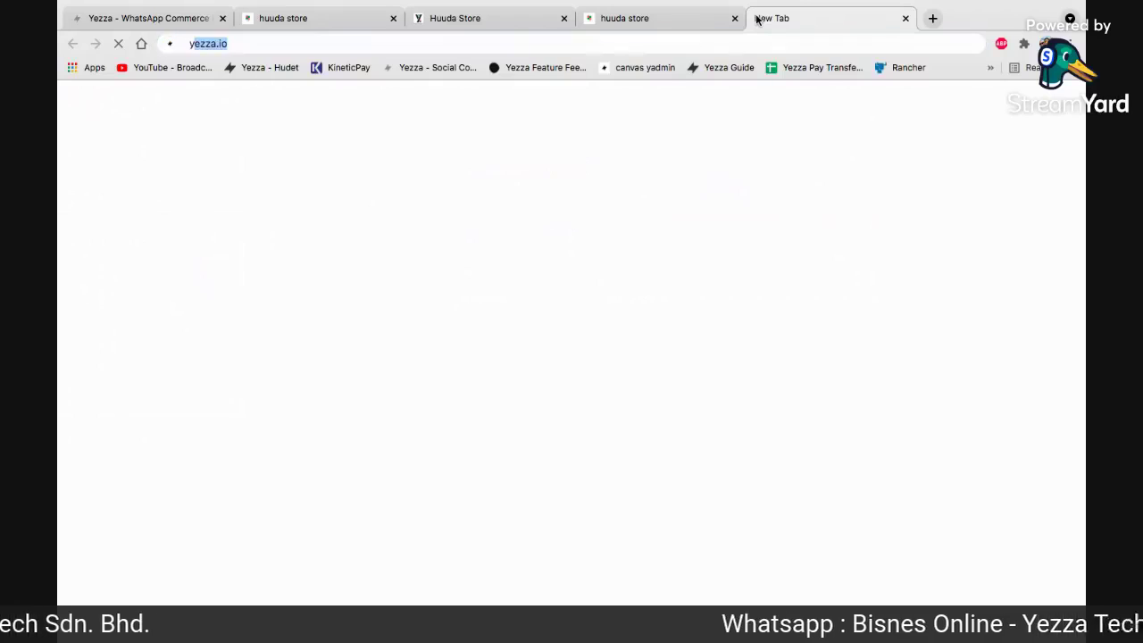
{"action": "type", "text": "ezza.io"}
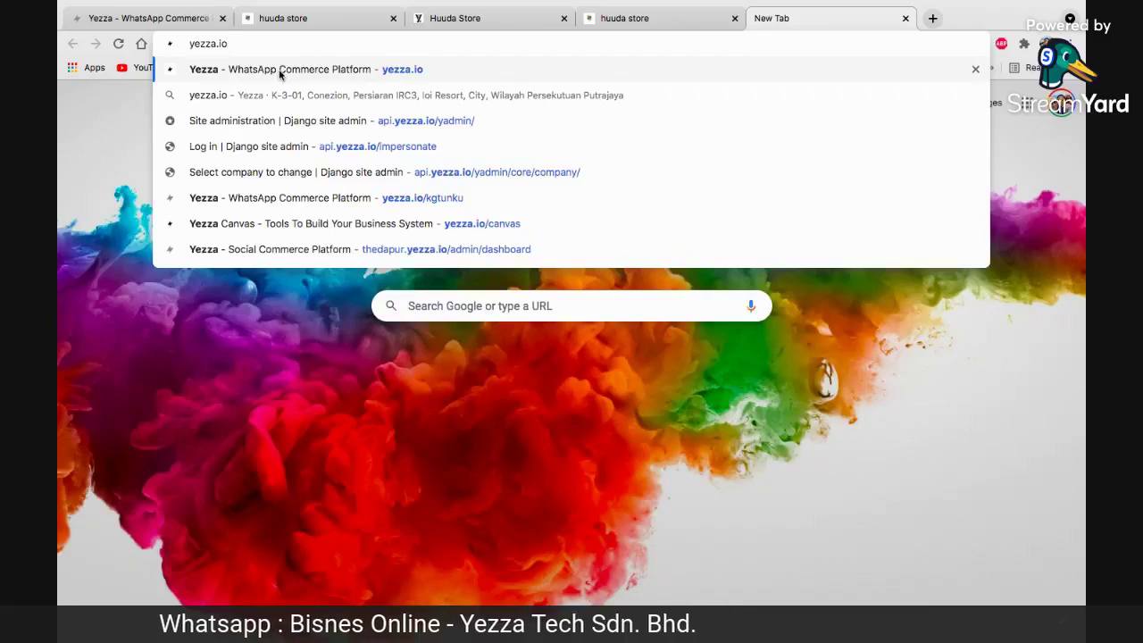
{"action": "left_click", "coordinate": [279, 69]}
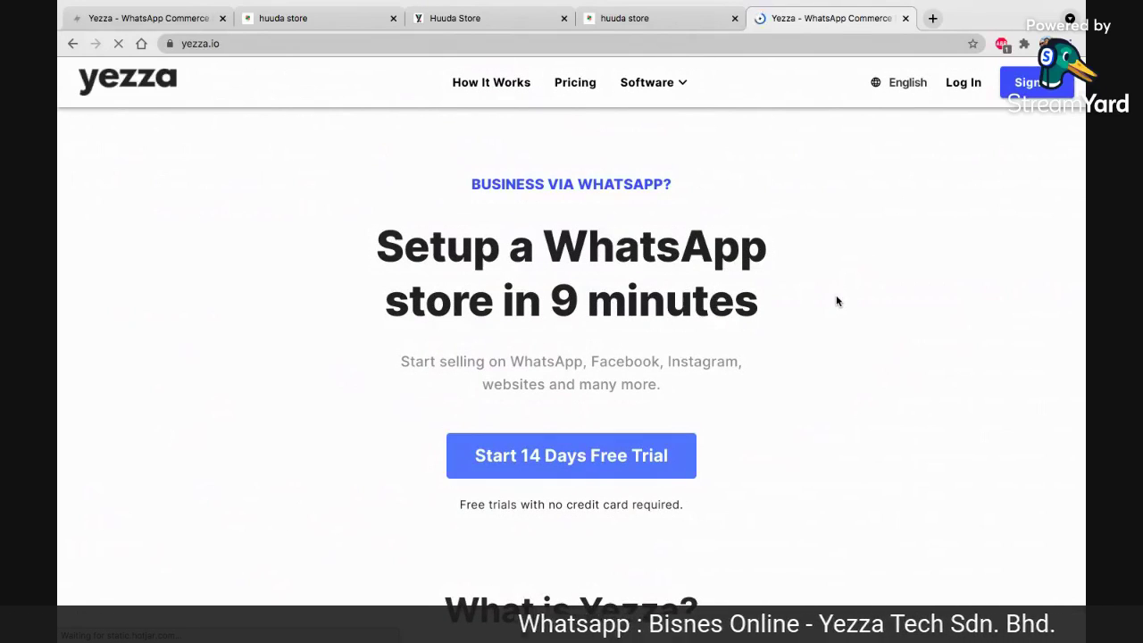
- Look over the Yezza home page, from the commerce comparison table and selling steps to the feature overview
{"action": "scroll", "coordinate": [837, 301], "scroll_direction": "down", "scroll_amount": 3}
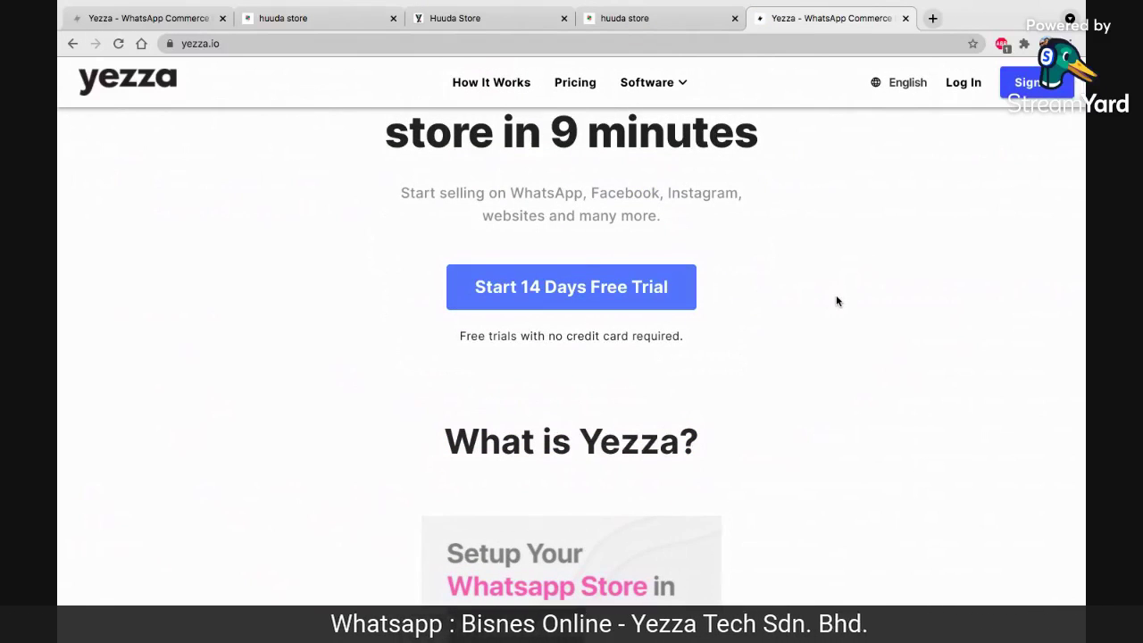
{"action": "scroll", "coordinate": [837, 301], "scroll_direction": "down", "scroll_amount": 10}
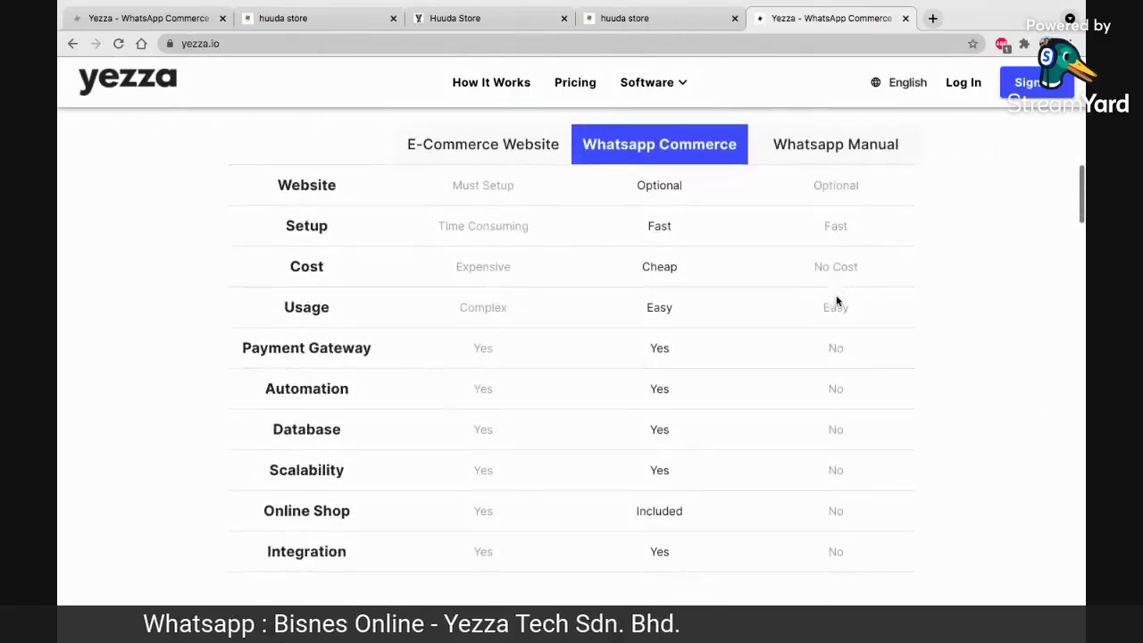
{"action": "scroll", "coordinate": [925, 354], "scroll_direction": "down", "scroll_amount": 10}
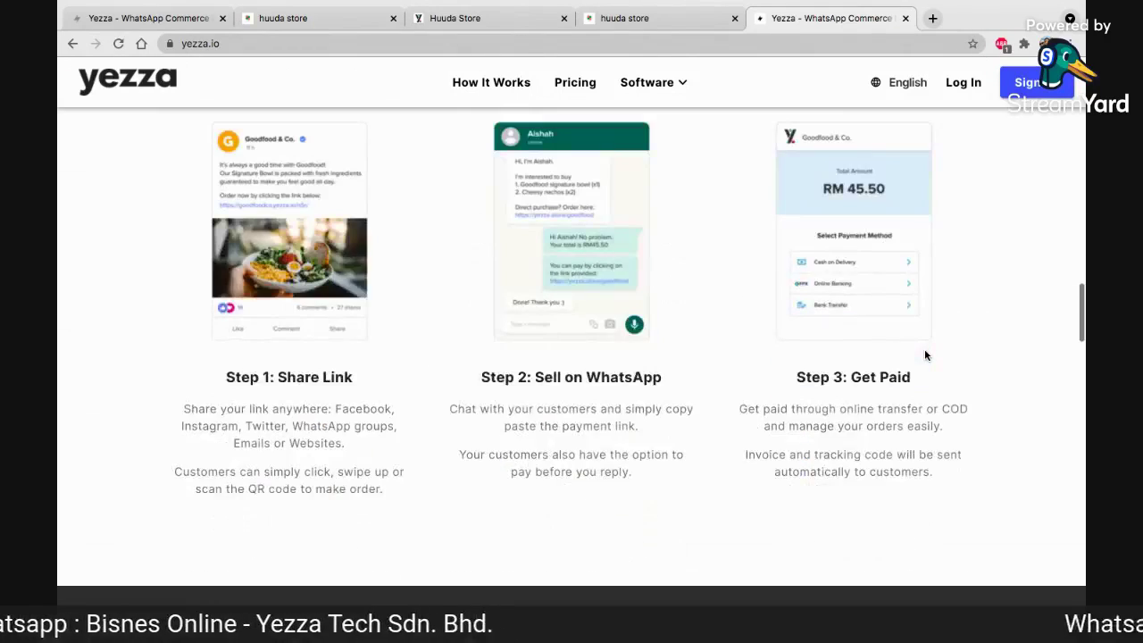
{"action": "scroll", "coordinate": [925, 354], "scroll_direction": "down", "scroll_amount": 10}
{"action": "scroll", "coordinate": [925, 354], "scroll_direction": "up", "scroll_amount": 5}
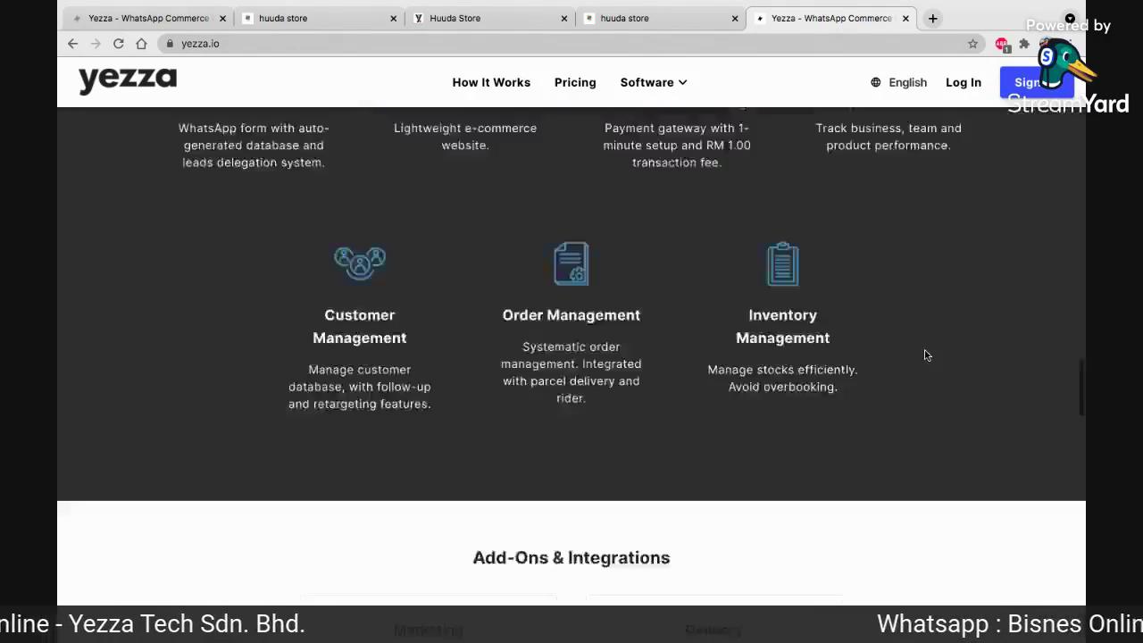
{"action": "scroll", "coordinate": [924, 355], "scroll_direction": "up", "scroll_amount": 20}
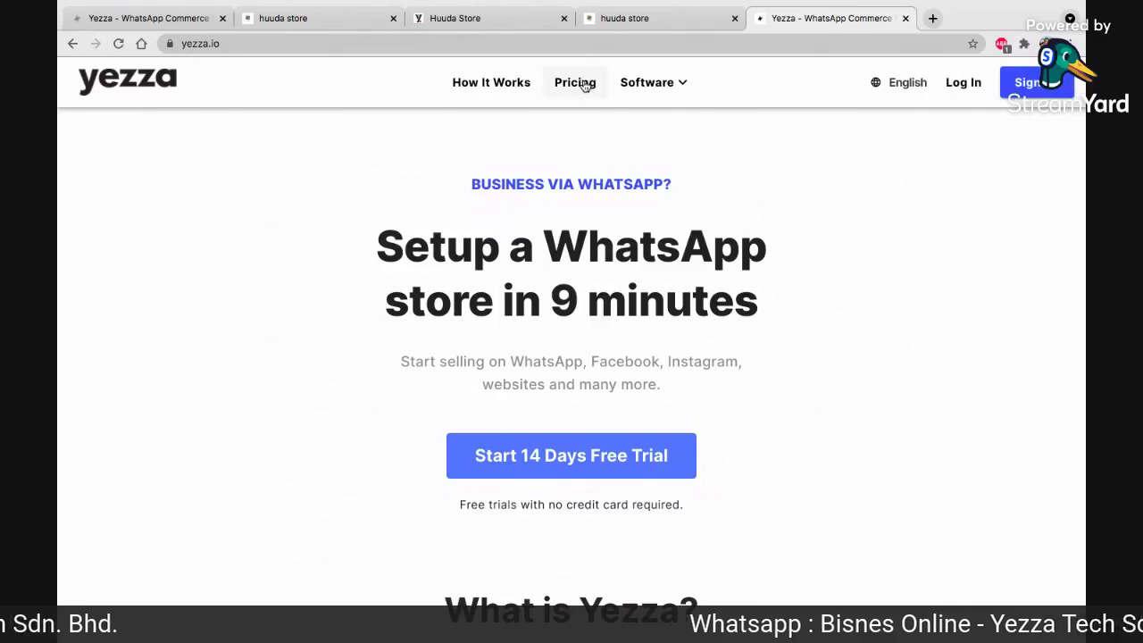
- Open the detailed pricing comparison and examine the Free, Business and Intelligence plans down to the add-ons
{"action": "left_click", "coordinate": [582, 83]}
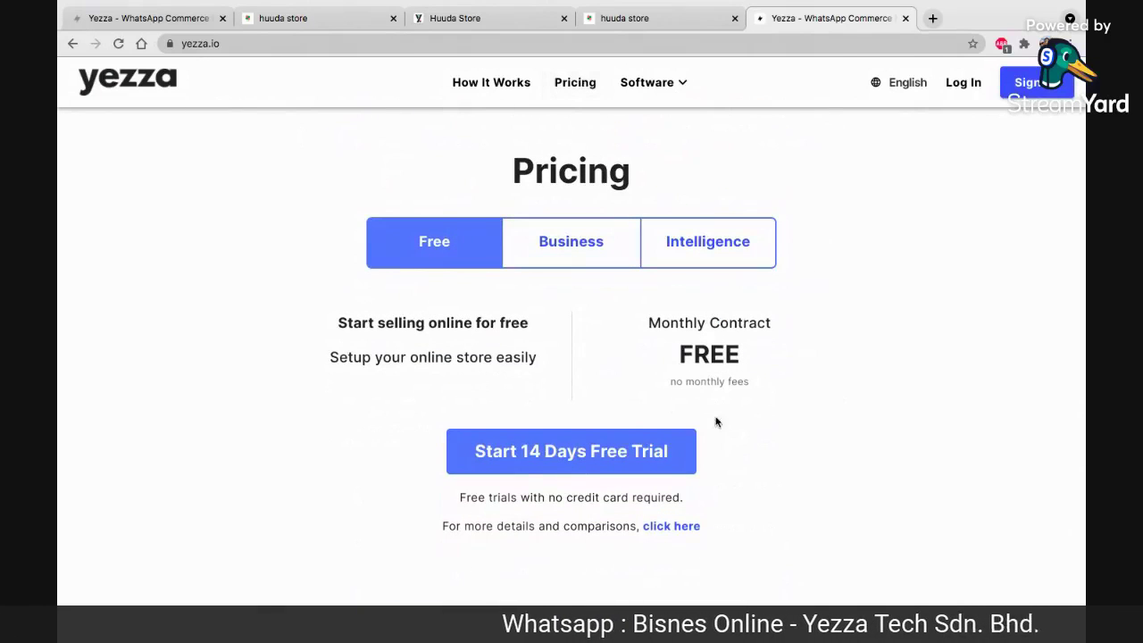
{"action": "left_click", "coordinate": [678, 526]}
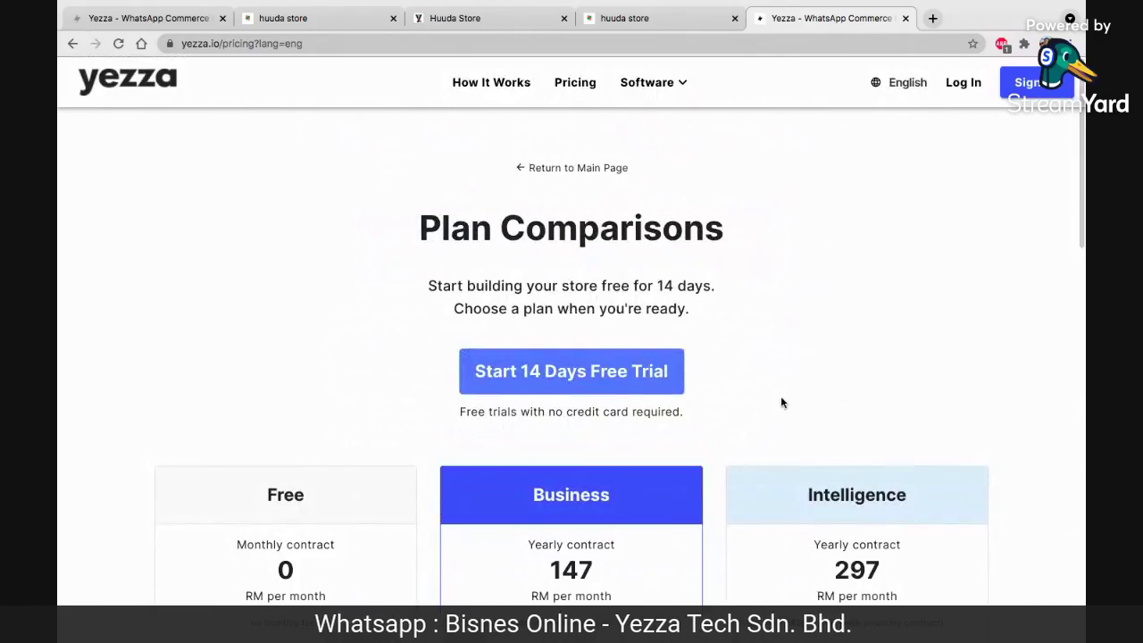
{"action": "scroll", "coordinate": [781, 401], "scroll_direction": "down", "scroll_amount": 1}
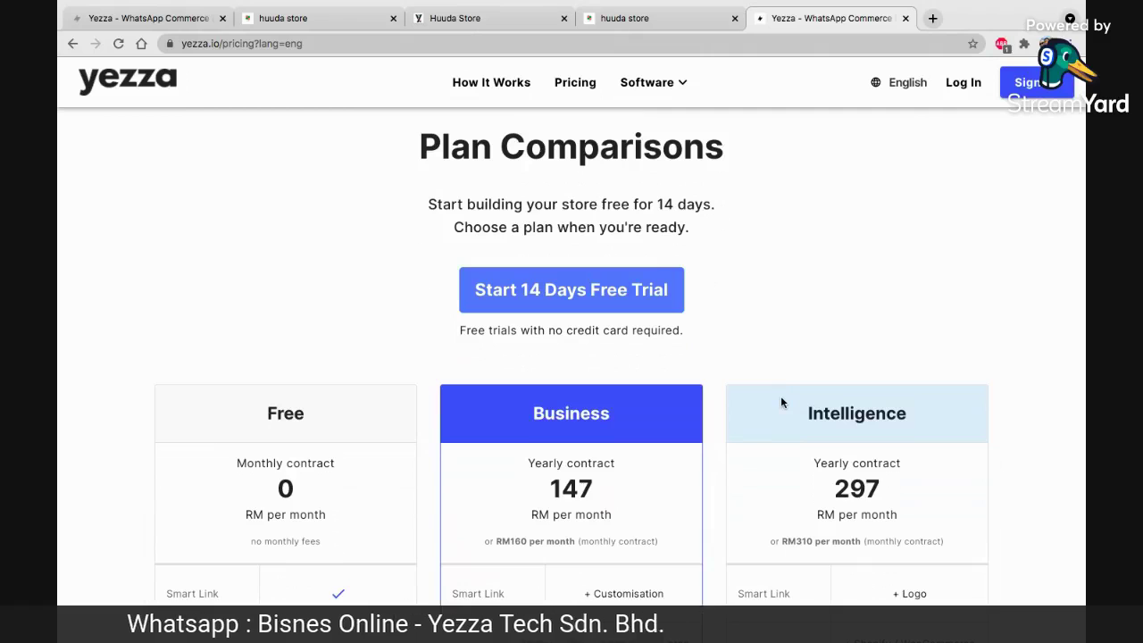
{"action": "scroll", "coordinate": [861, 309], "scroll_direction": "down", "scroll_amount": 1}
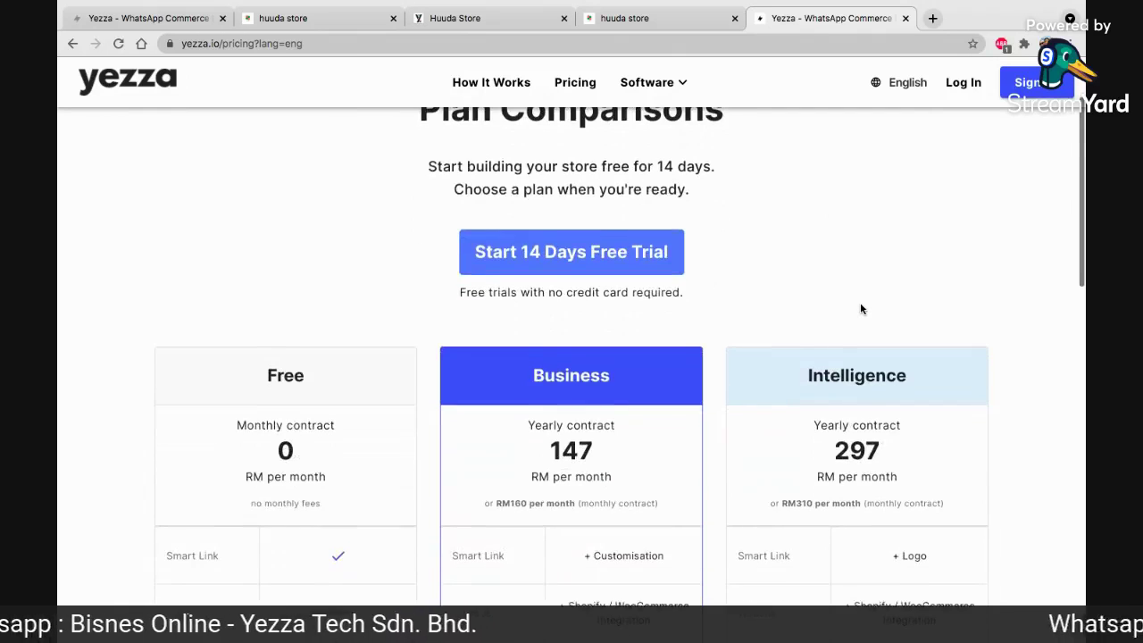
{"action": "scroll", "coordinate": [861, 309], "scroll_direction": "down", "scroll_amount": 3}
{"action": "scroll", "coordinate": [861, 331], "scroll_direction": "up", "scroll_amount": 1}
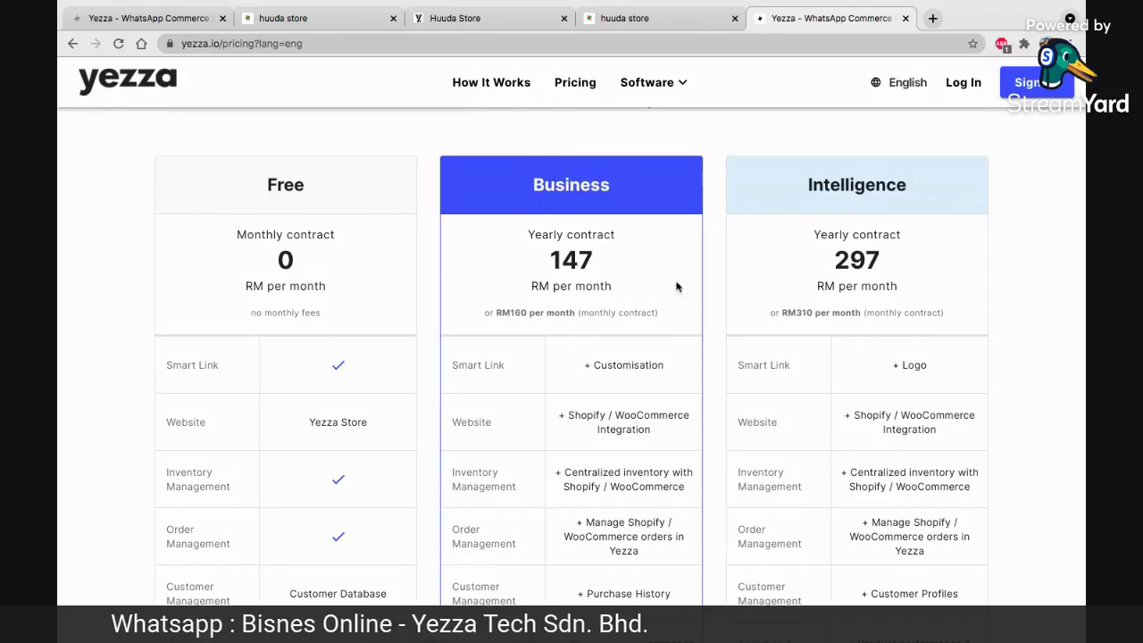
{"action": "scroll", "coordinate": [847, 314], "scroll_direction": "down", "scroll_amount": 9}
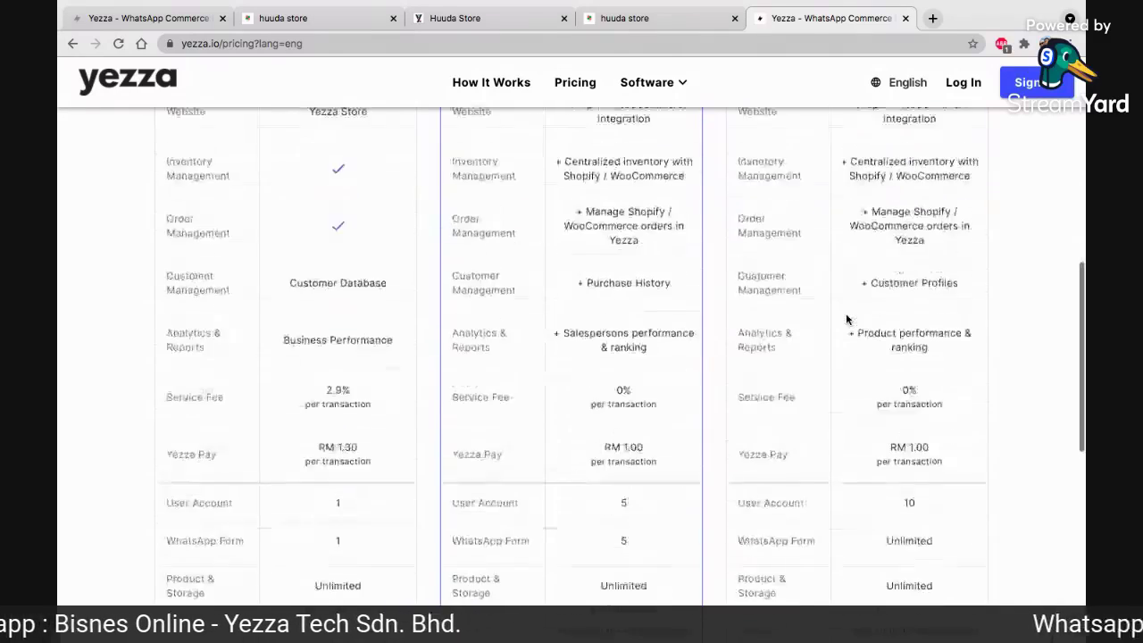
{"action": "scroll", "coordinate": [846, 319], "scroll_direction": "down", "scroll_amount": 4}
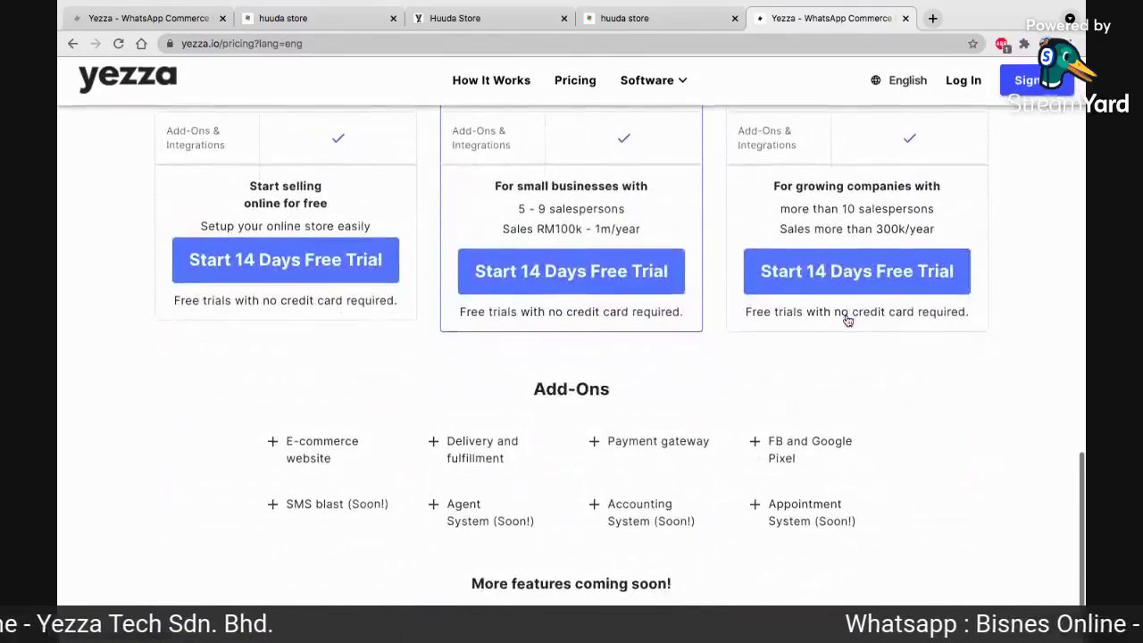